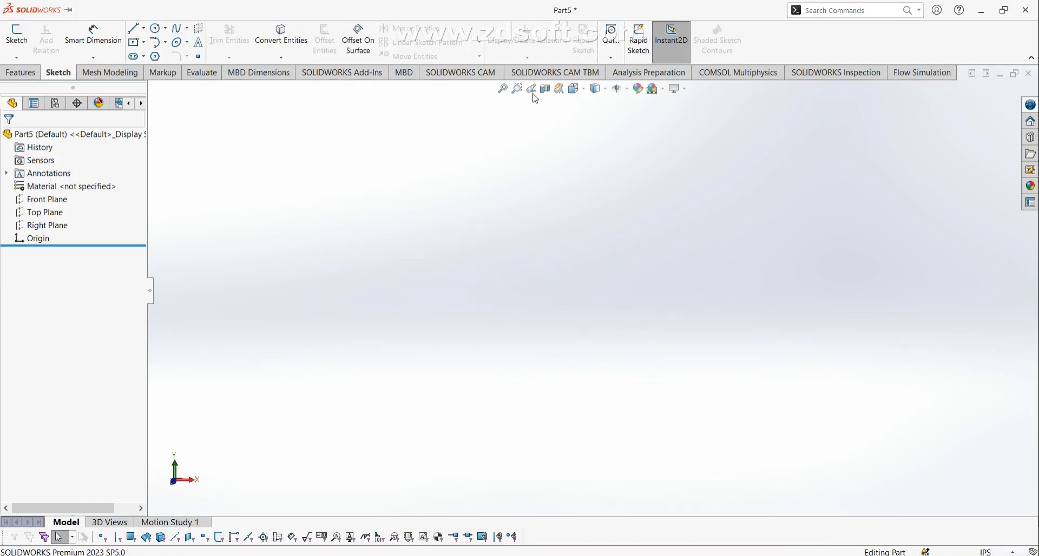
Turn on View Planes to display the Front, Top and Right planes, and select the Origin.
left_click(628, 89)
left_click(634, 107)
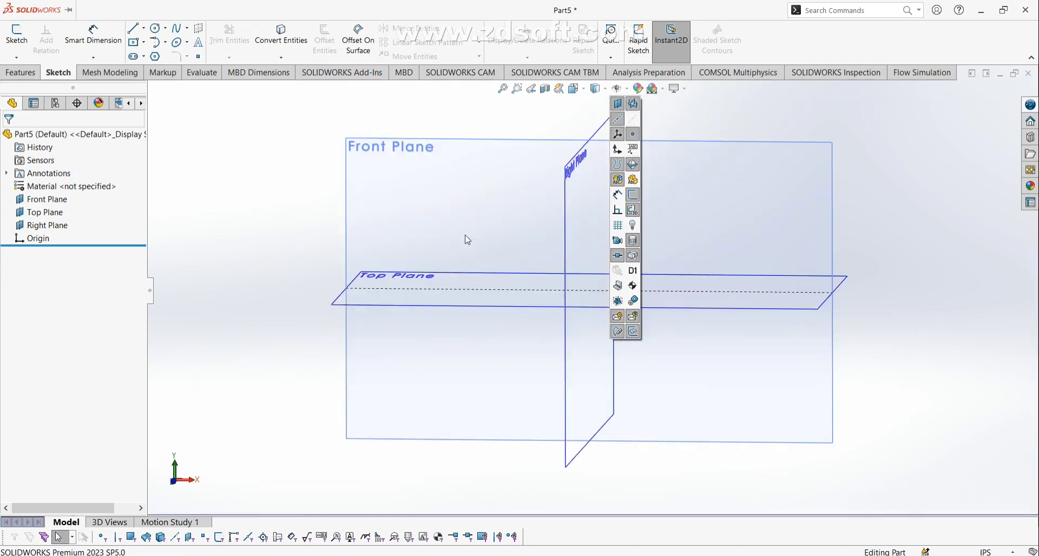
left_click(916, 327)
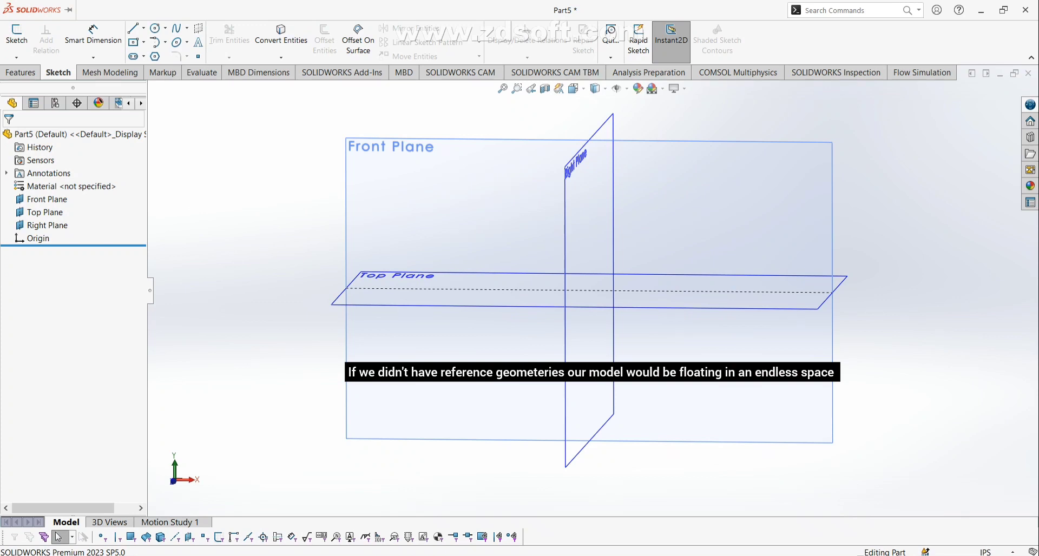
left_click(31, 240)
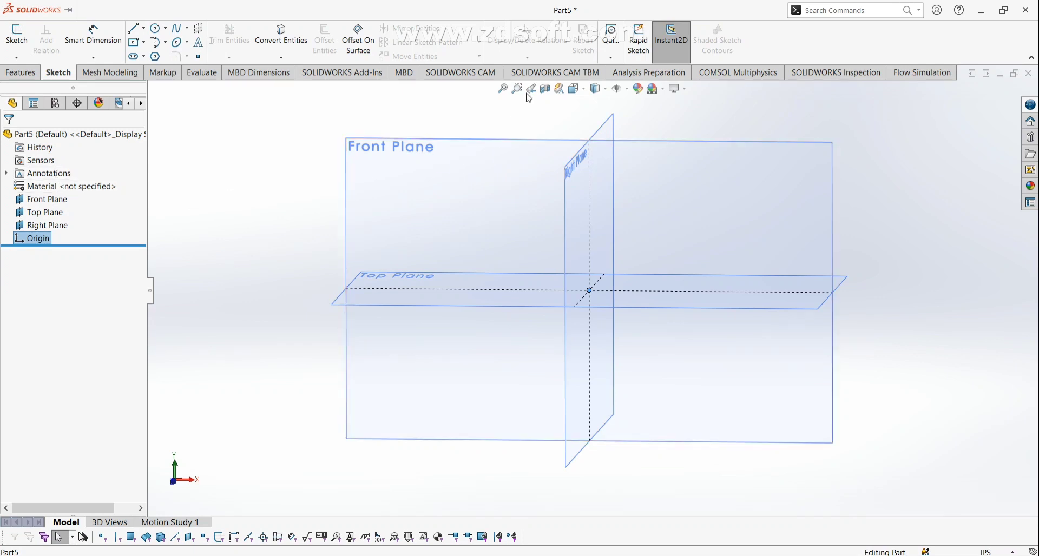
Turn off View Planes, then select the Front, Top and Right planes and the Origin in the tree.
left_click(627, 91)
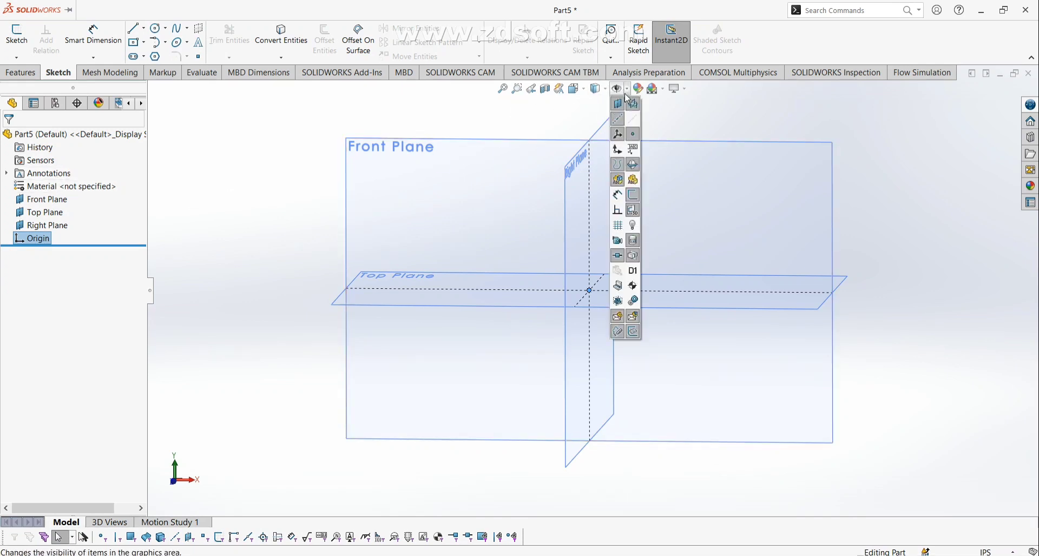
left_click(633, 104)
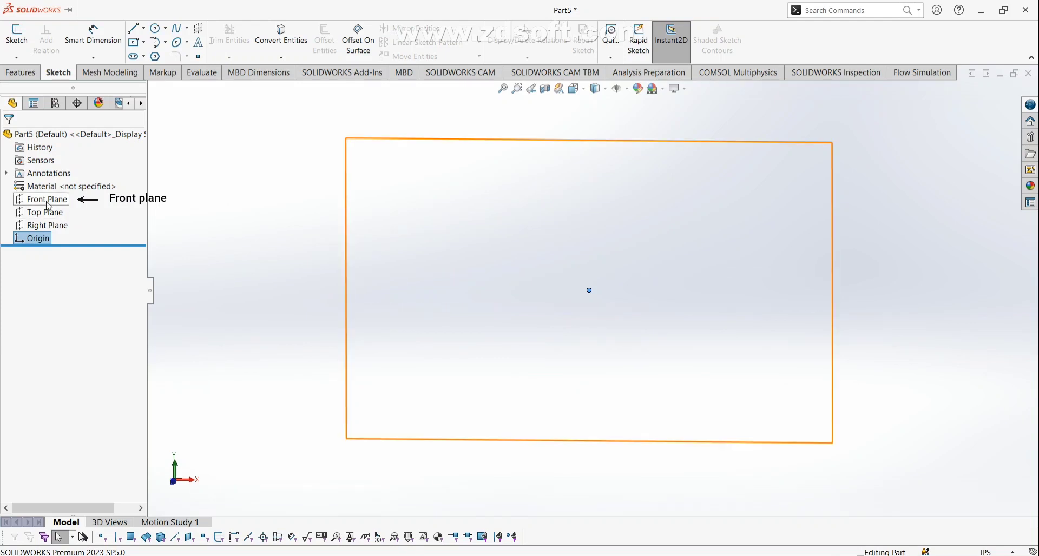
left_click(46, 200)
left_click(46, 213)
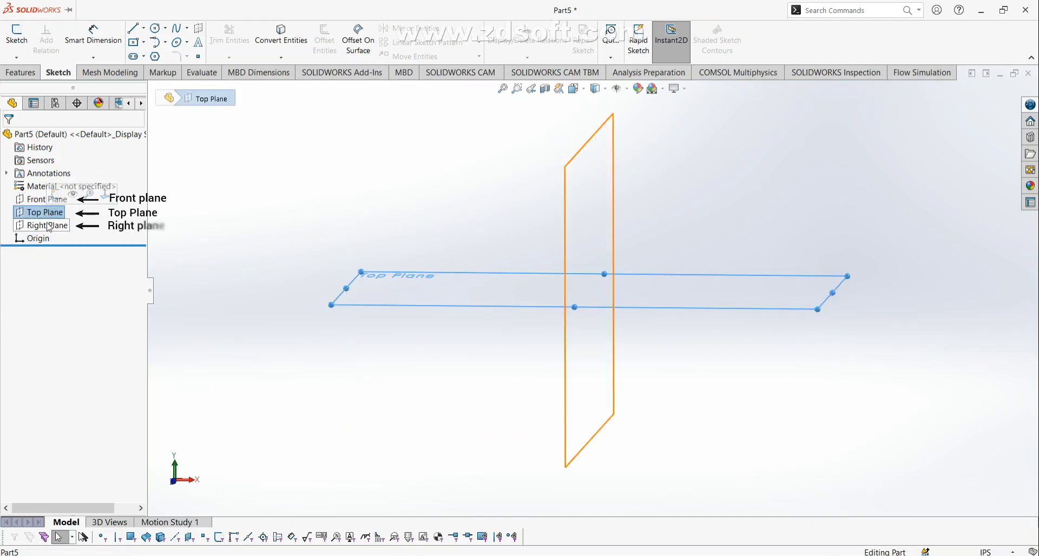
left_click(48, 226)
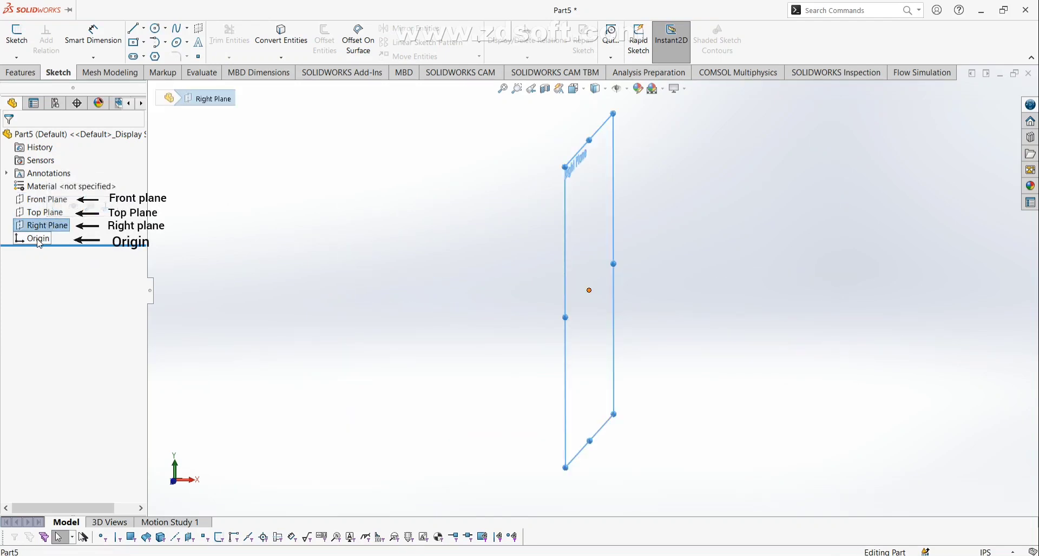
left_click(38, 241)
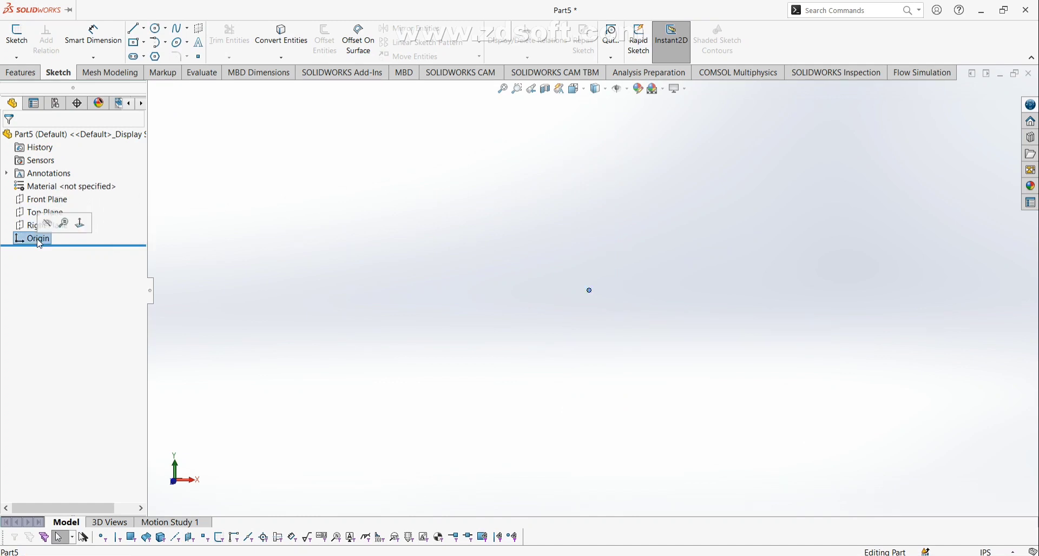
left_click(38, 239)
Switch to the Right view with Ctrl+4 and select the Right Plane.
right_click(33, 240)
left_click(98, 213)
key("ctrl+4")
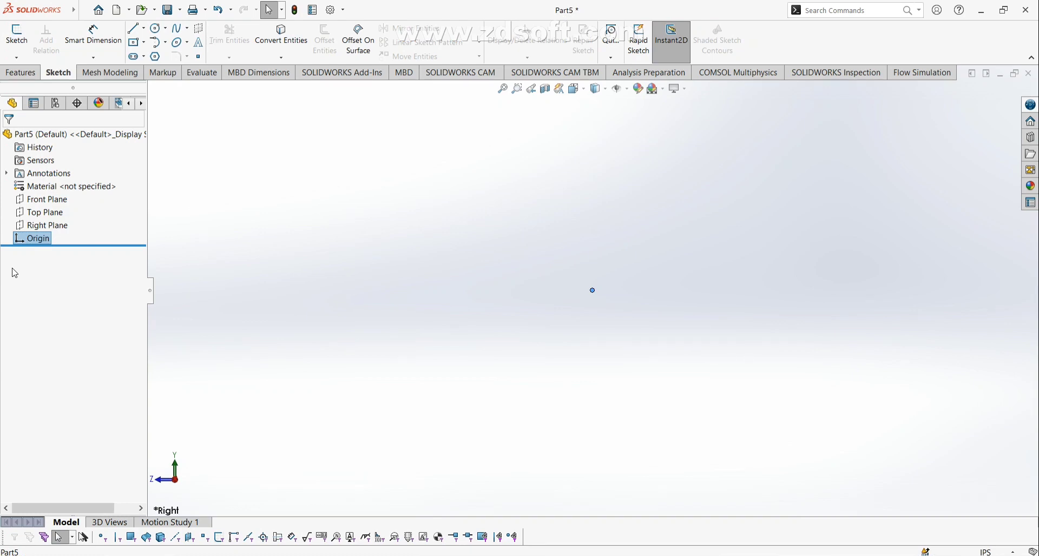
left_click(30, 226)
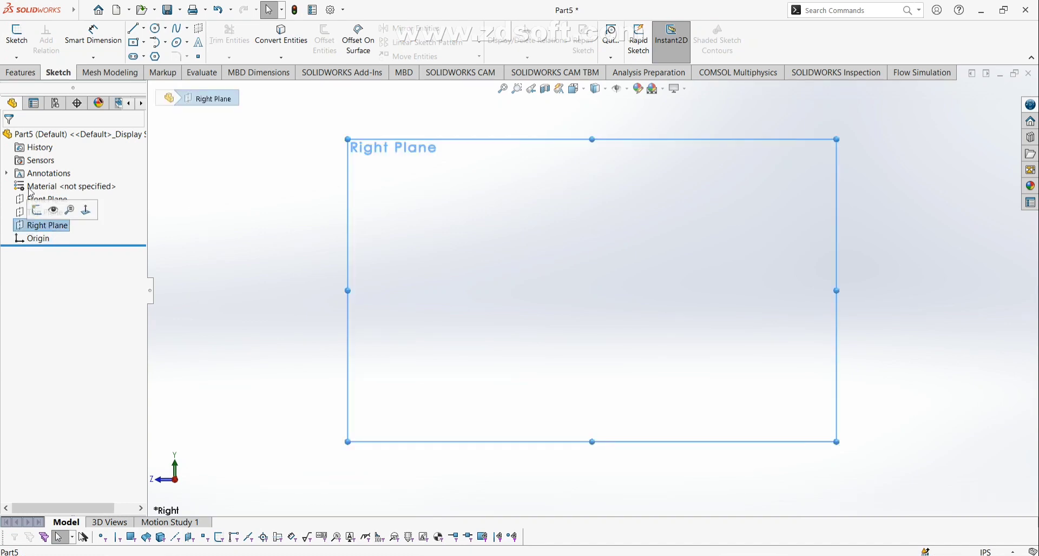
Start a sketch on the Right Plane and exit it without drawing anything.
left_click(19, 48)
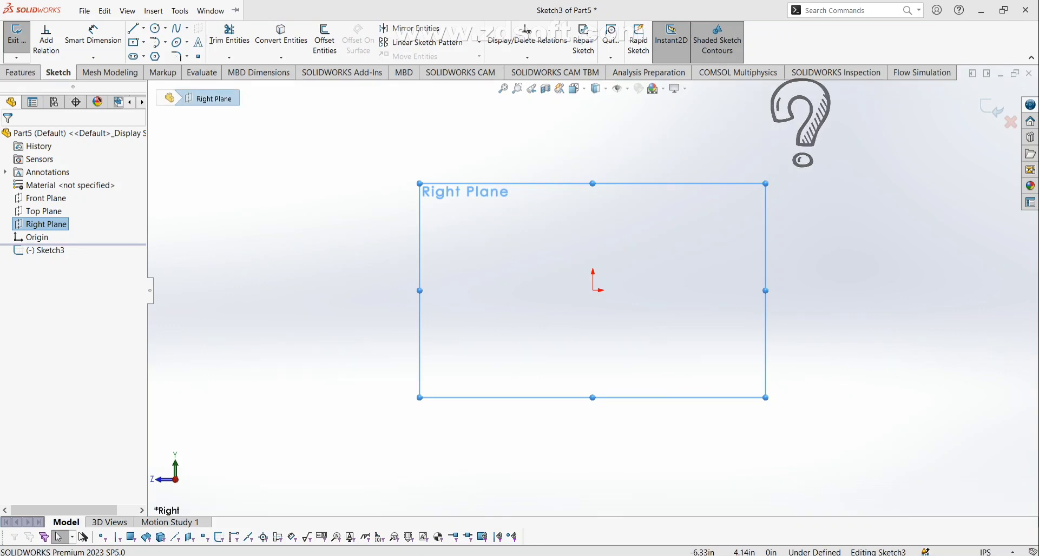
left_click(4, 39)
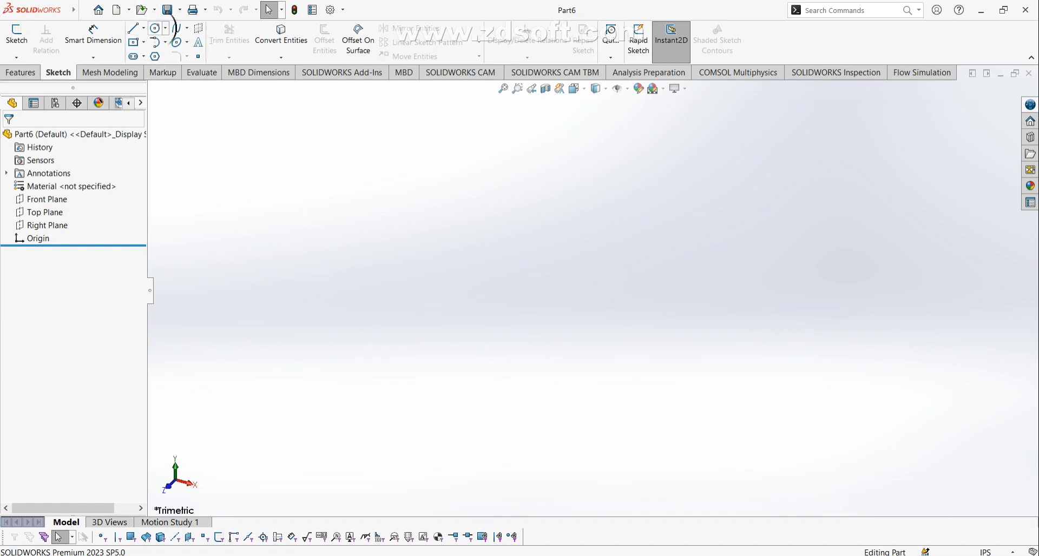
Draw one circle above-left of the origin on the Front Plane as Sketch1, then exit the sketch.
left_click(155, 29)
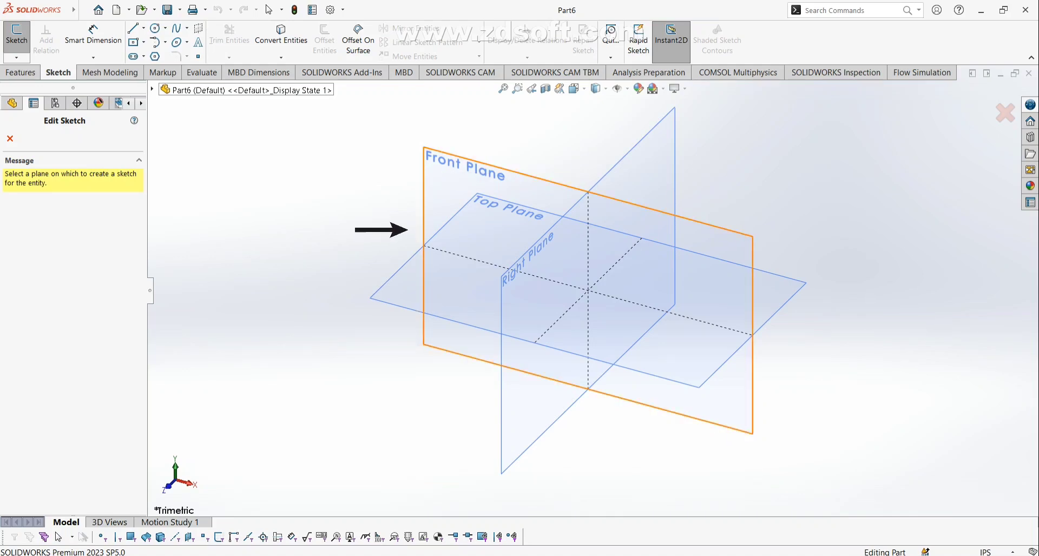
left_click(435, 164)
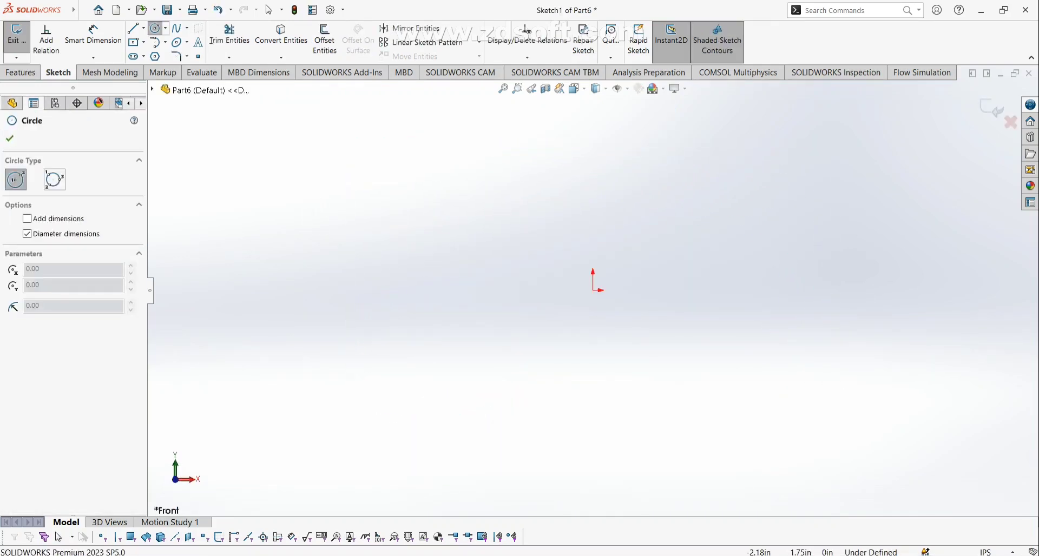
left_click(479, 188)
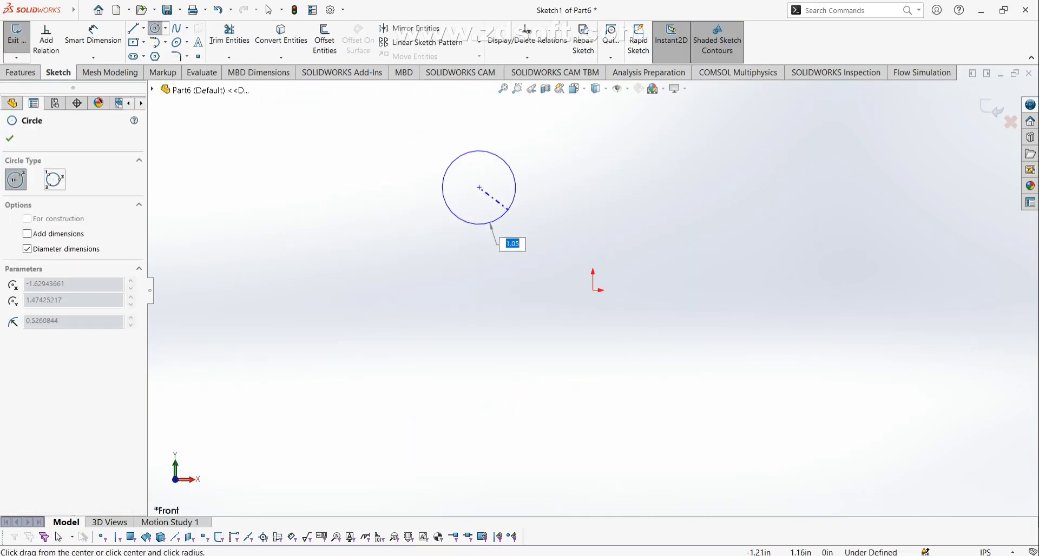
left_click(529, 215)
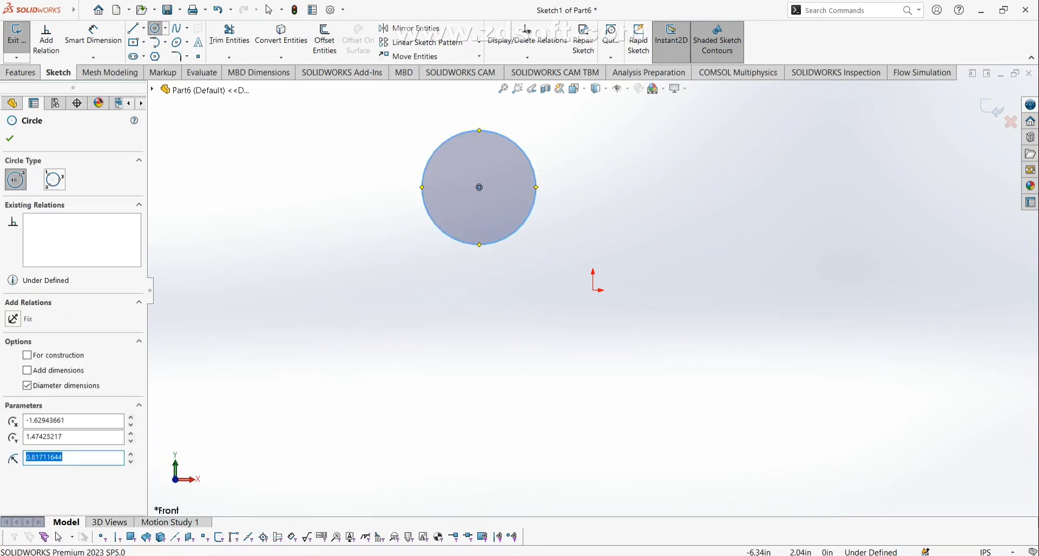
key("Escape")
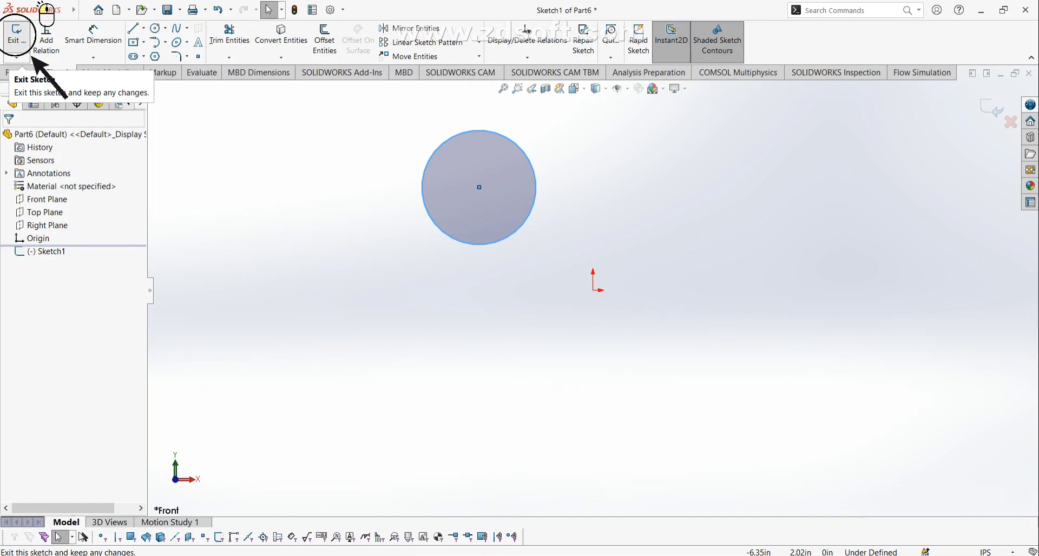
left_click(16, 35)
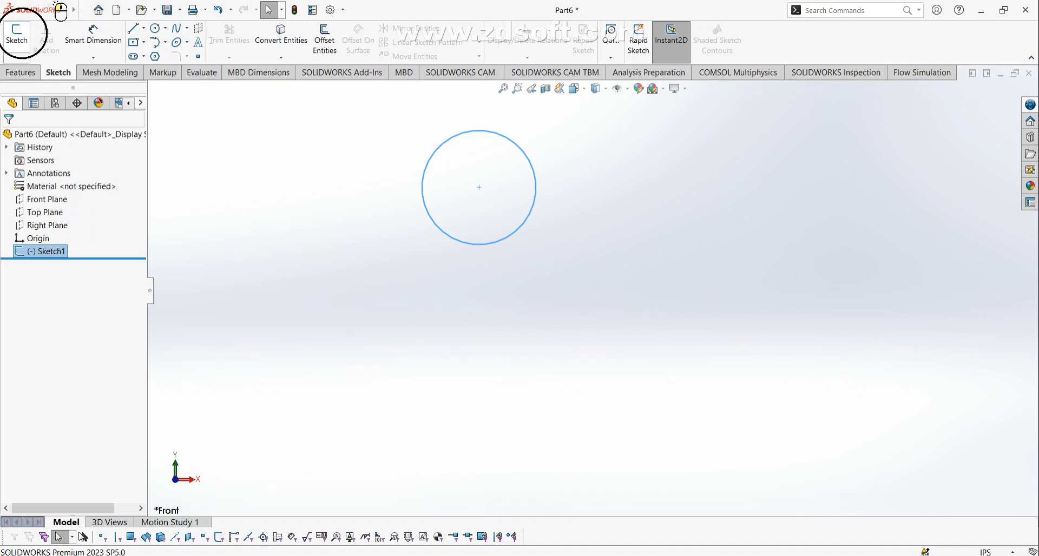
key("Escape")
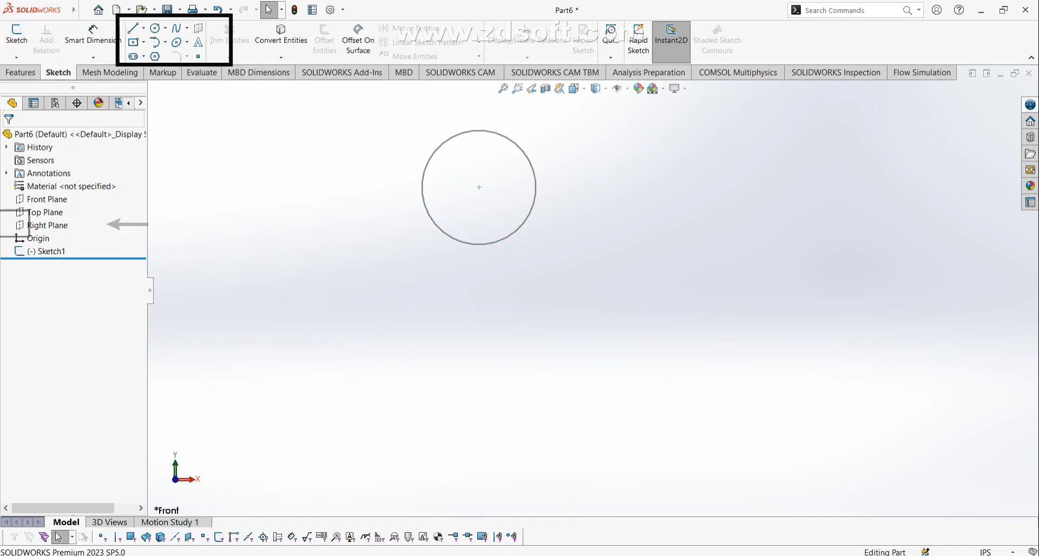
left_click(45, 226)
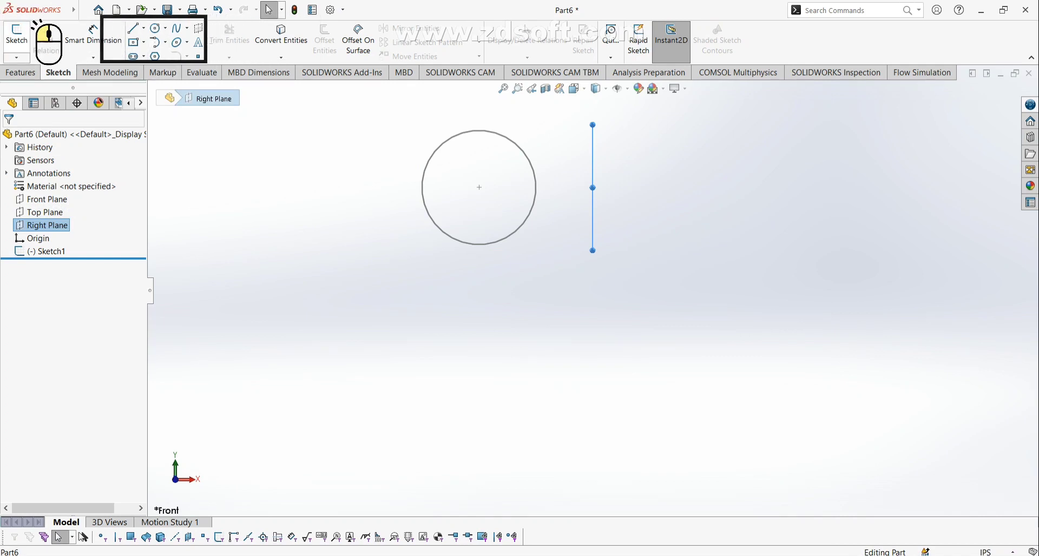
left_click(16, 34)
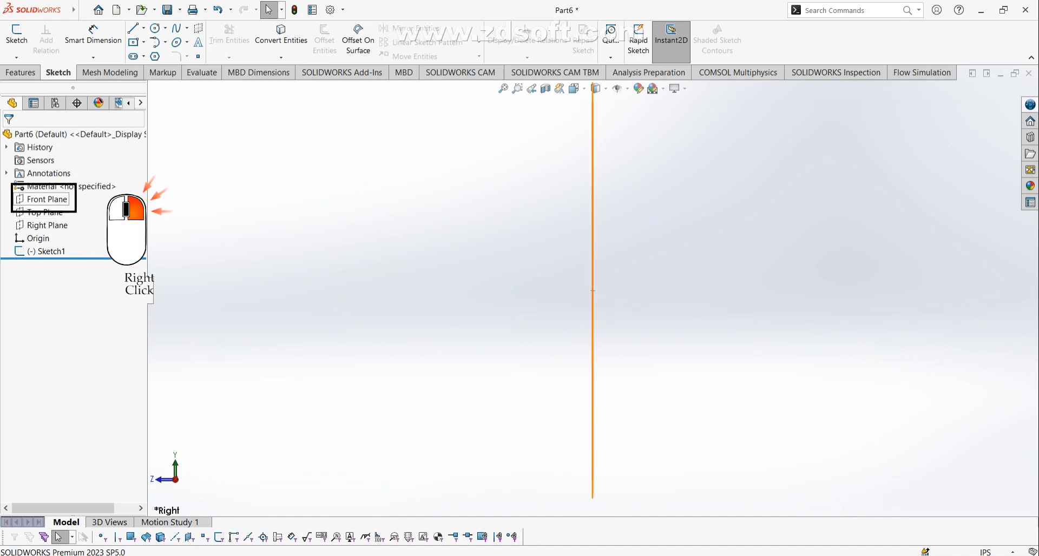
Create Sketch3 on the Front Plane holding one slanted line down to the left, then exit.
right_click(42, 200)
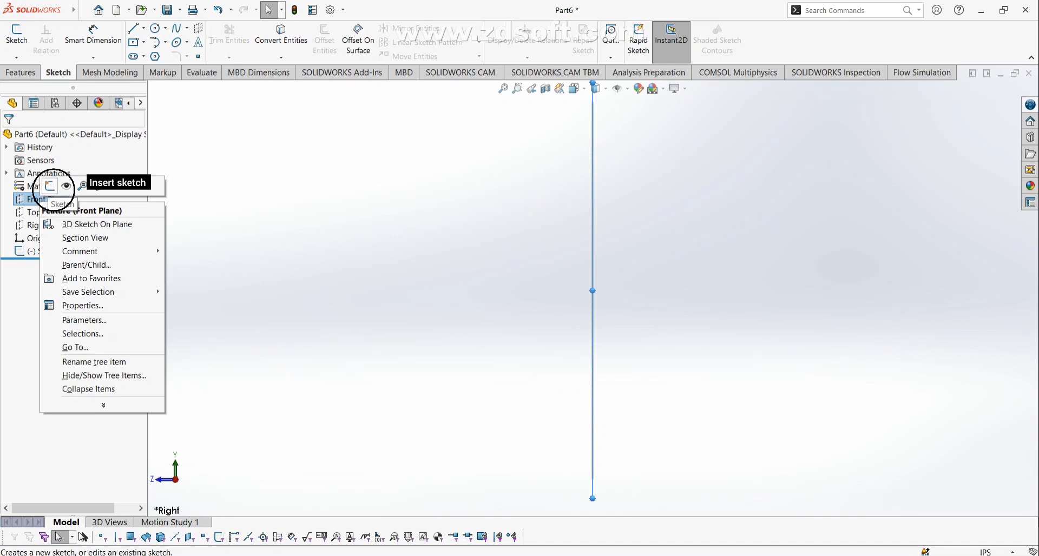
left_click(50, 186)
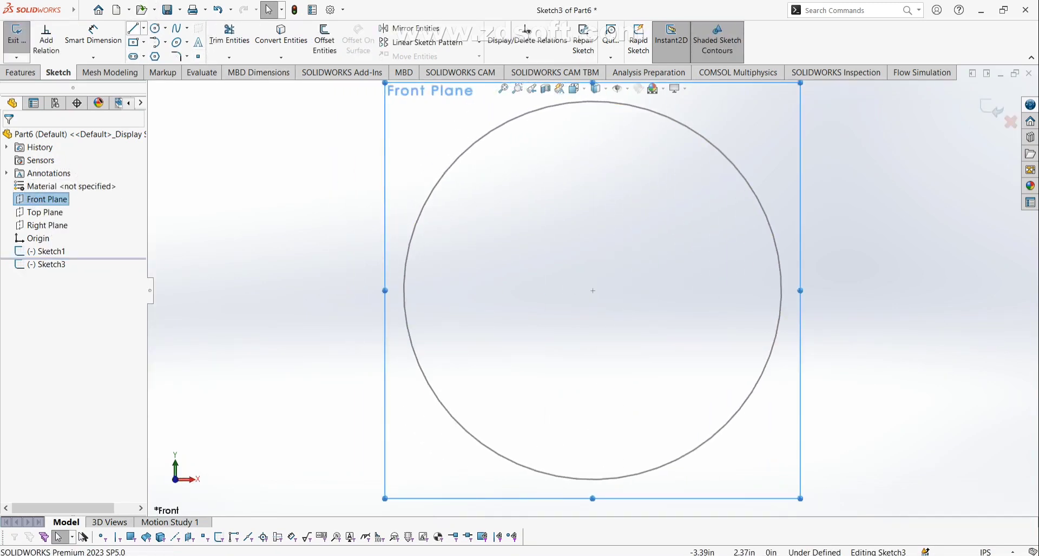
left_click(133, 28)
left_click(458, 122)
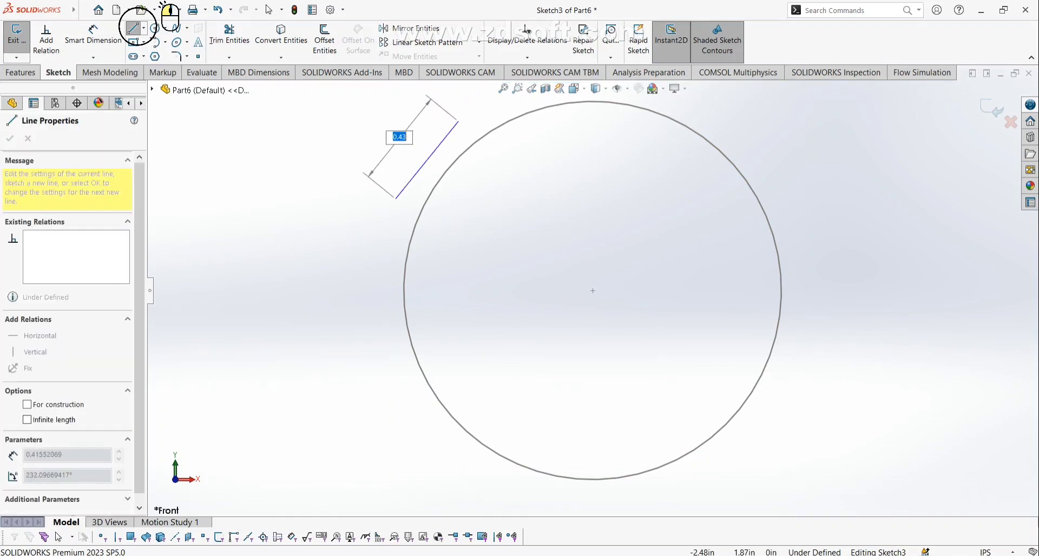
left_click(345, 262)
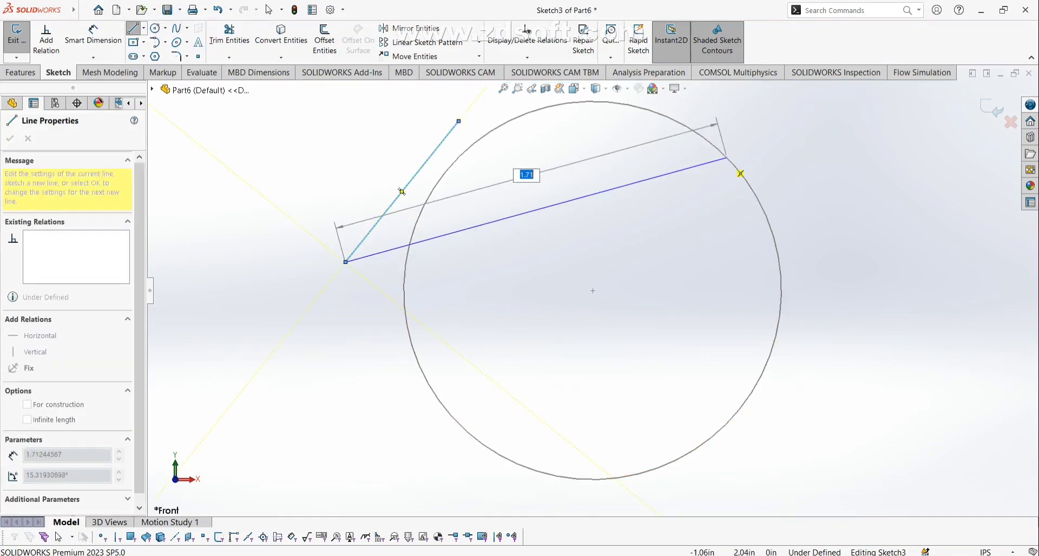
left_click(995, 108)
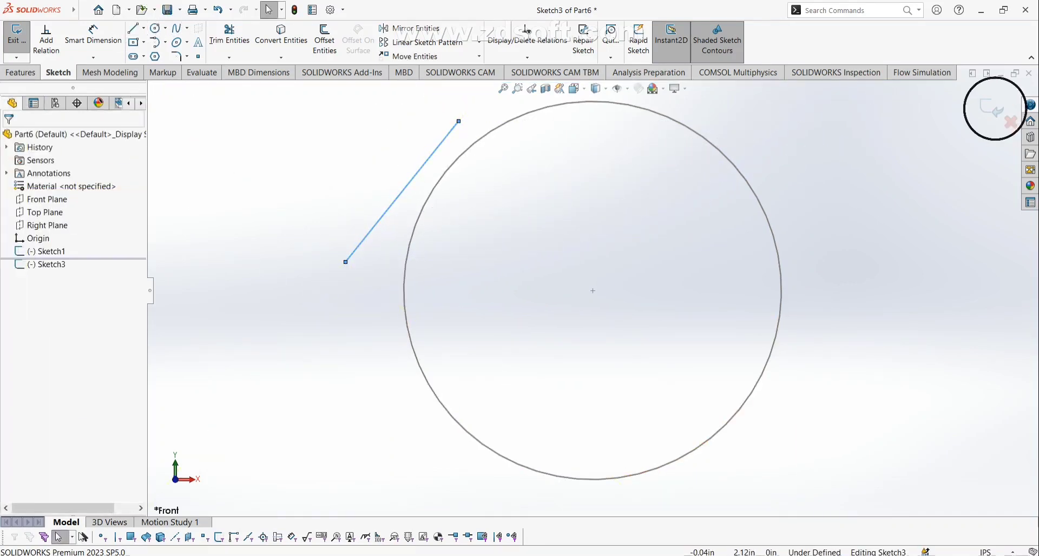
left_click(995, 108)
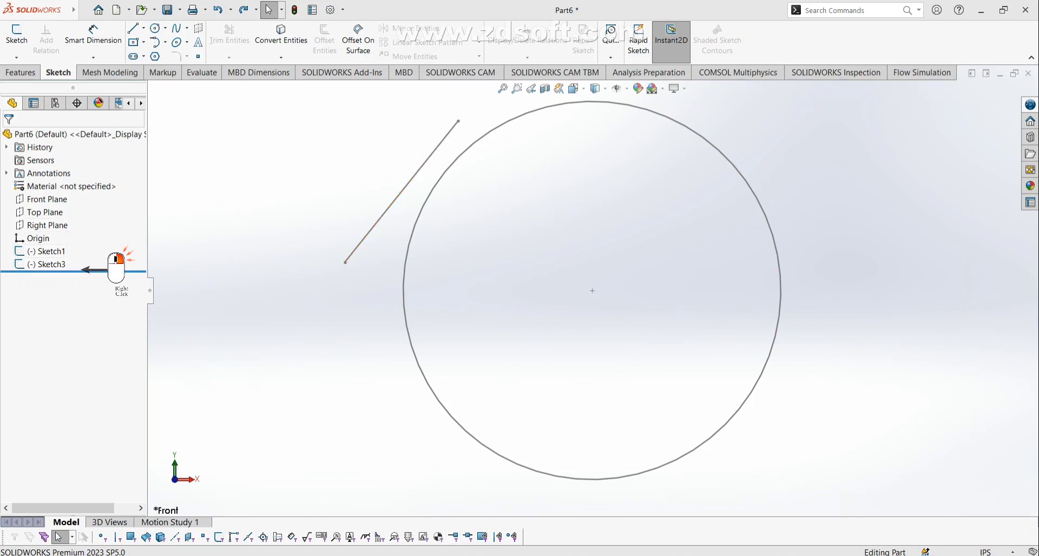
Edit Sketch3 to shorten the line's upper end and add a small circle to its left.
right_click(79, 269)
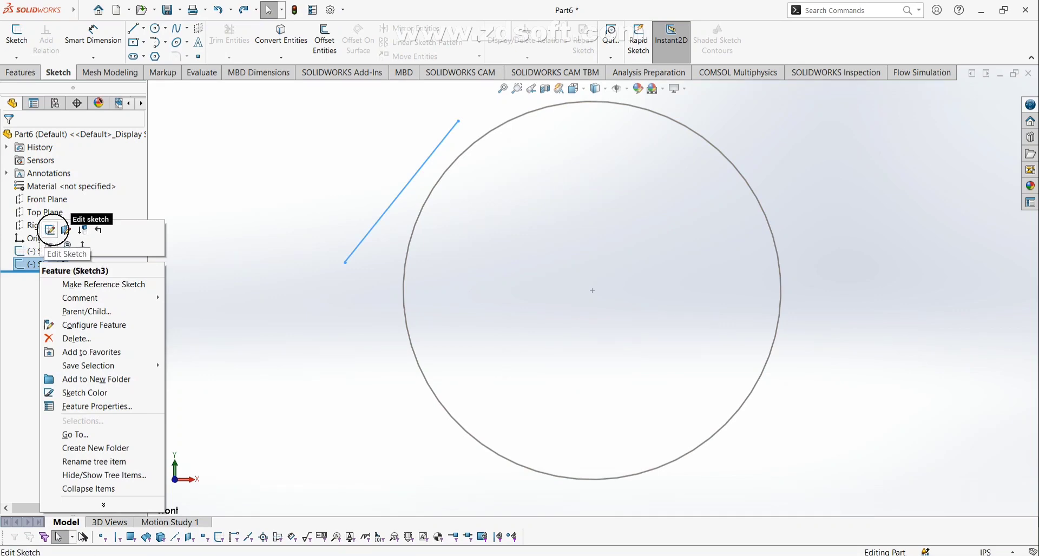
left_click(50, 230)
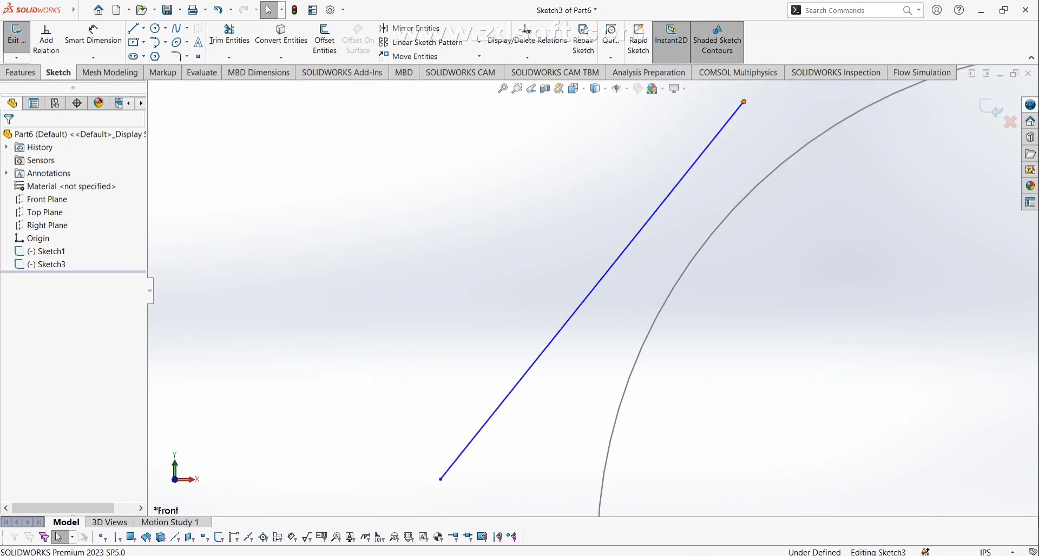
left_click_drag(744, 102, 635, 161)
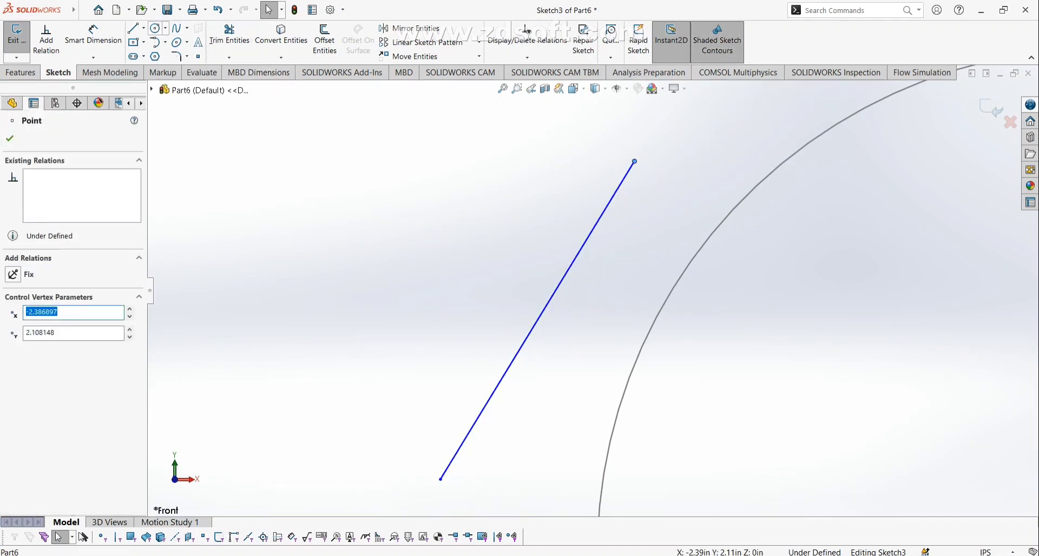
left_click(155, 28)
left_click(446, 198)
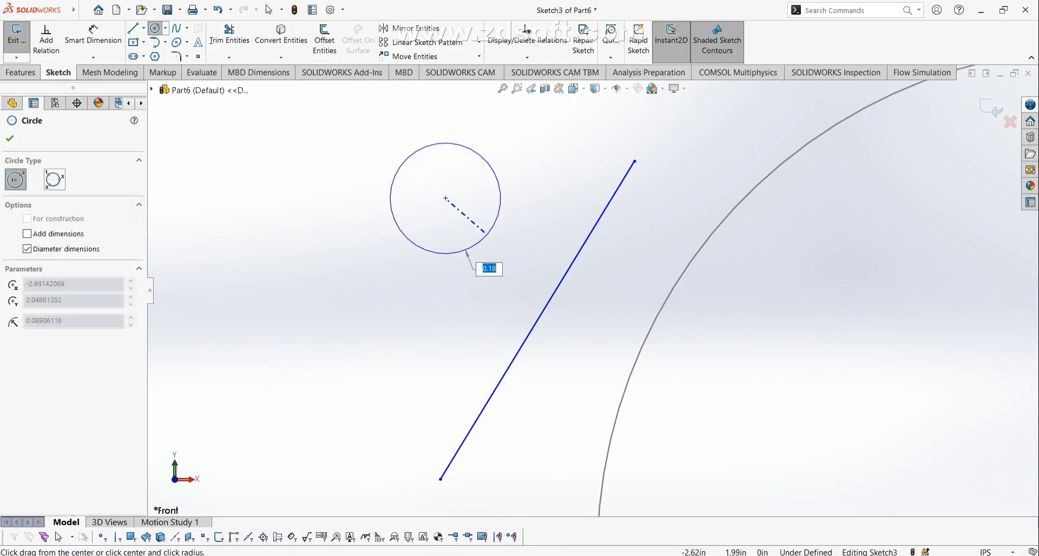
left_click(487, 239)
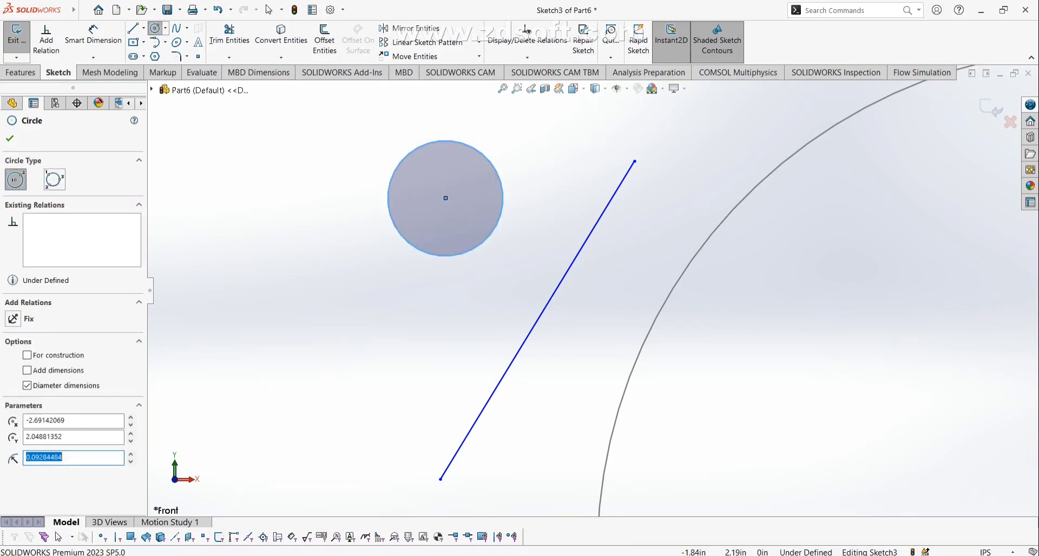
left_click(986, 108)
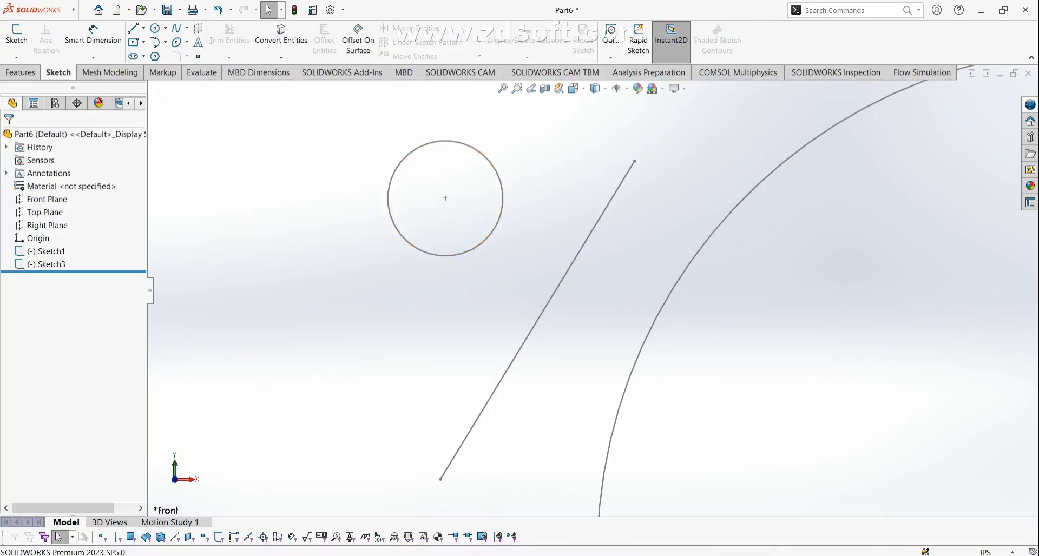
Reopen Sketch3 from the canvas, zoom in, exit, then reopen it by selecting its circle.
scroll(886, 290, "up", 2)
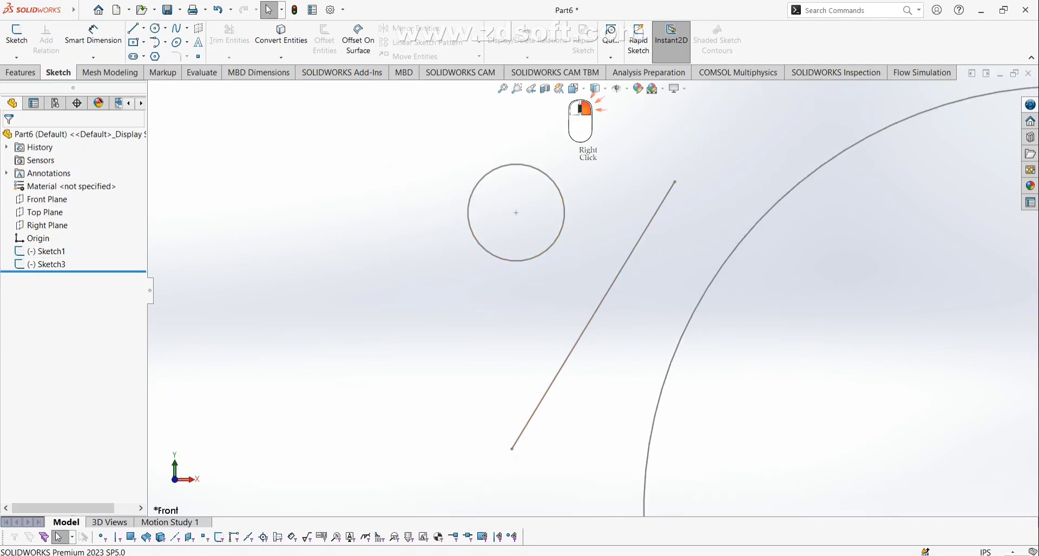
right_click(665, 198)
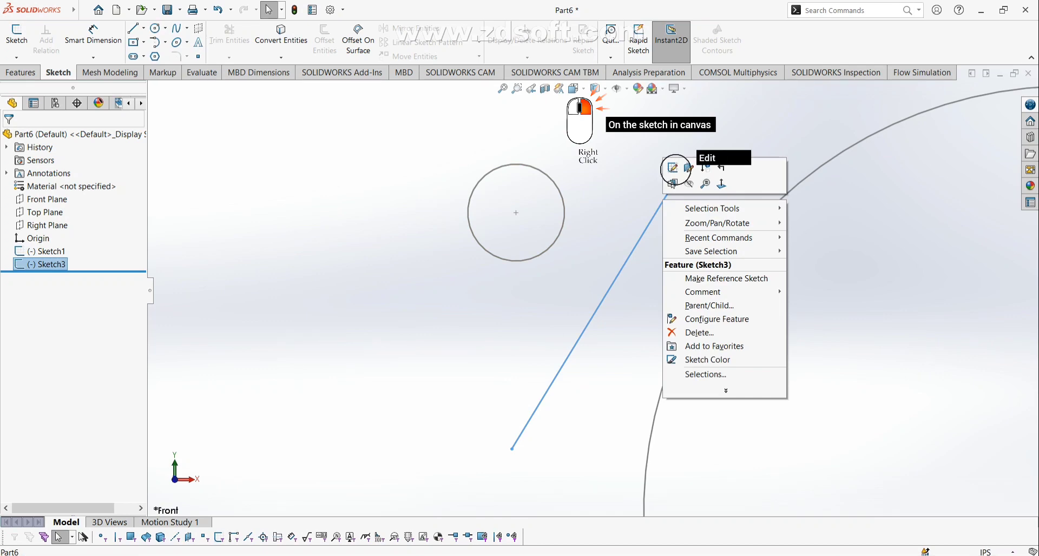
left_click(673, 168)
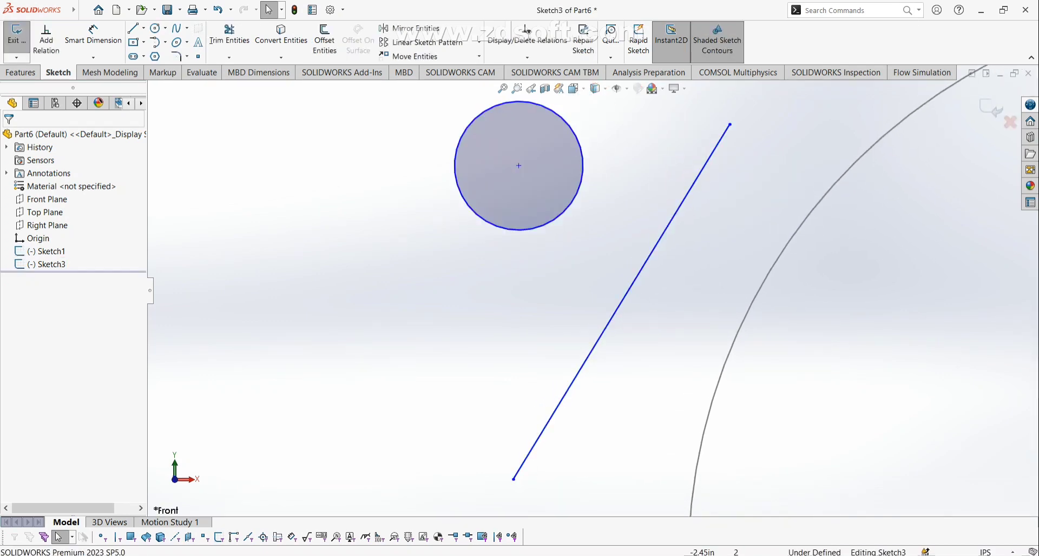
scroll(688, 157, "up", 1)
mouse_move(687, 157)
middle_mouse_down()
mouse_move(689, 209)
mouse_move(688, 158)
middle_mouse_up()
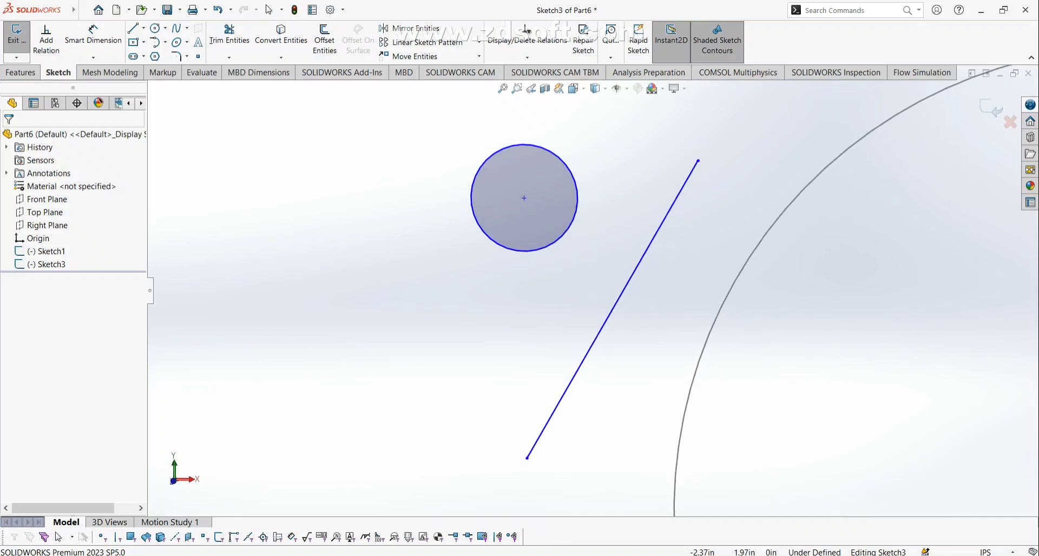
left_click(991, 108)
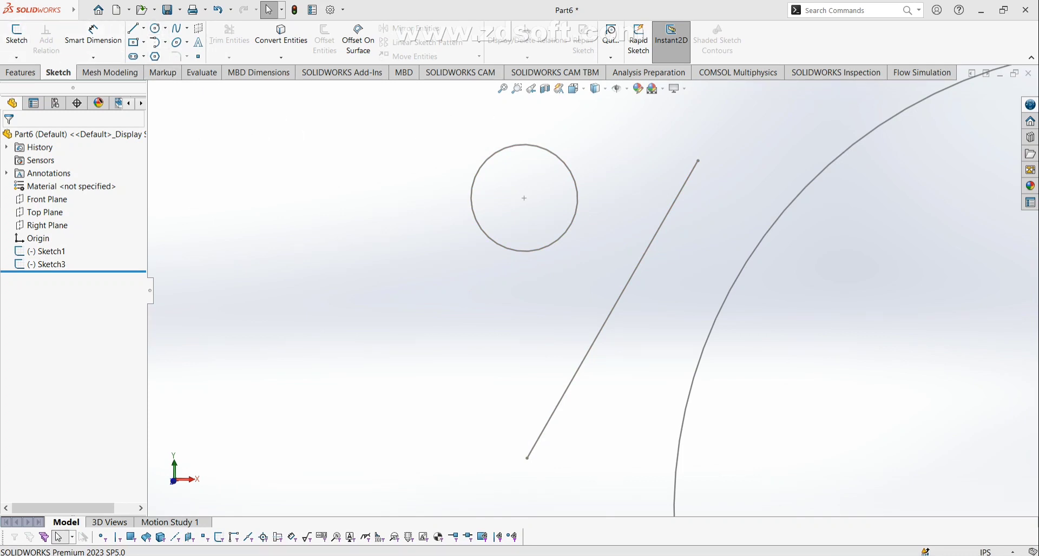
left_click(563, 158)
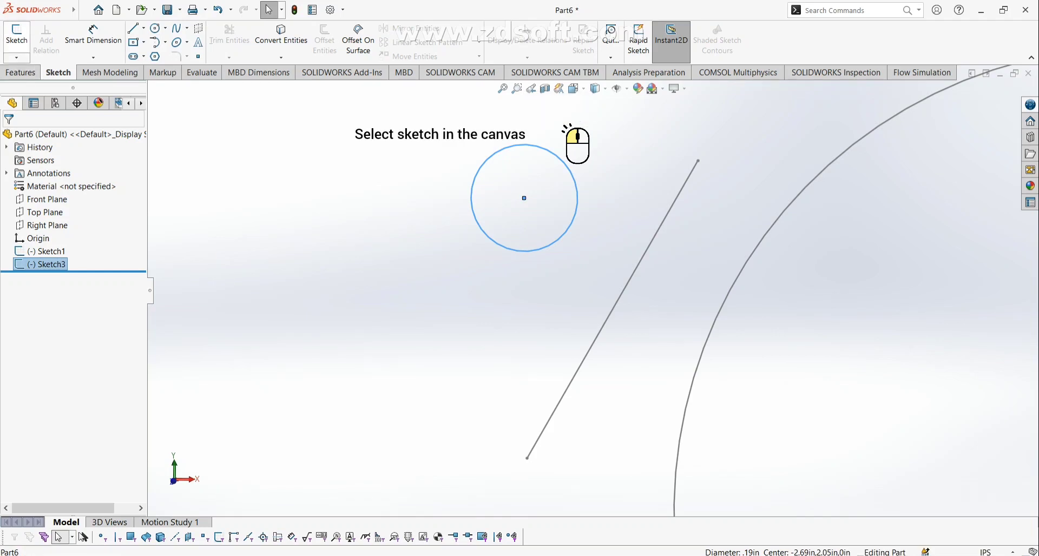
left_click(17, 34)
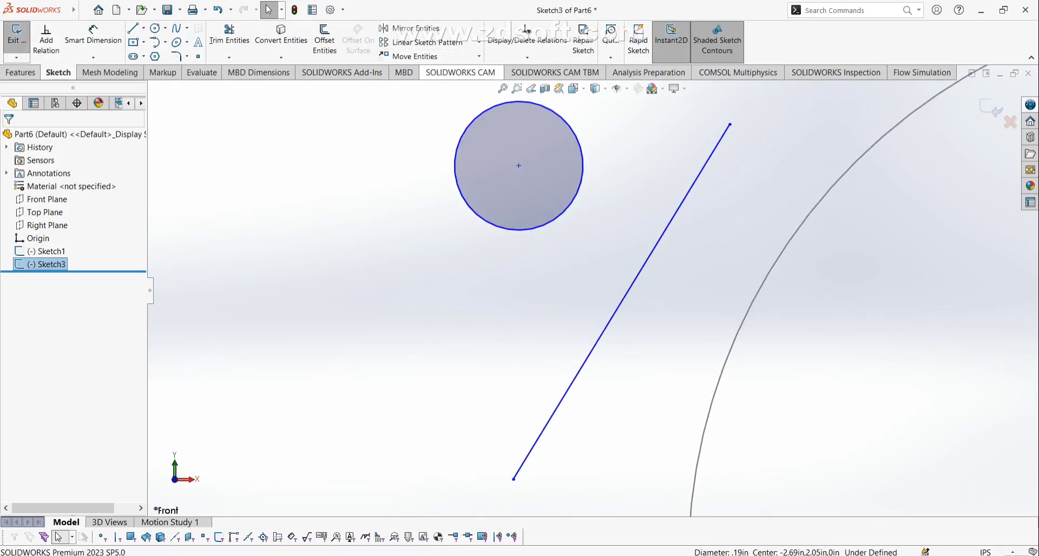
Exit Sketch3, select Sketch1, then cancel the pending Circle command.
left_click(16, 34)
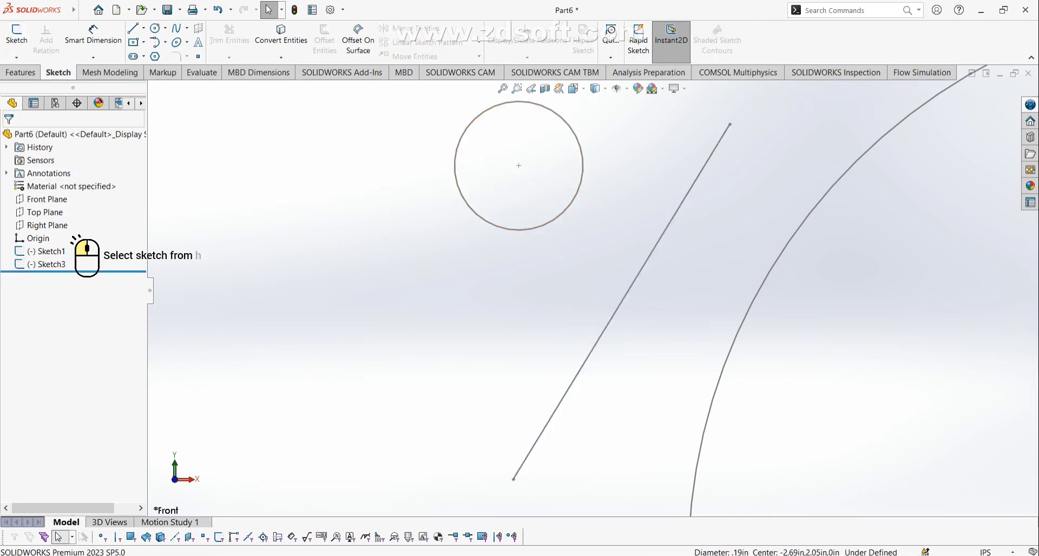
left_click(872, 145)
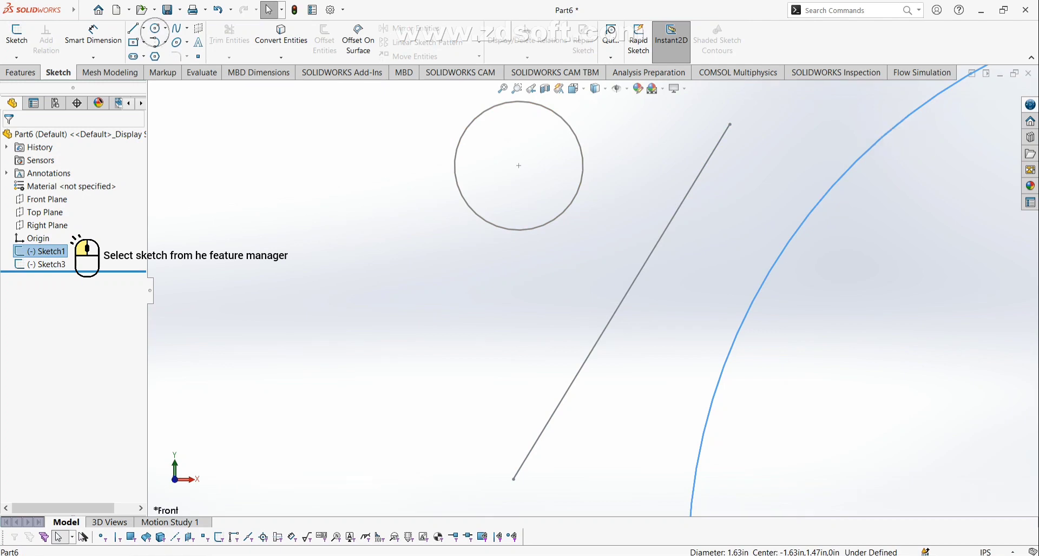
left_click(155, 29)
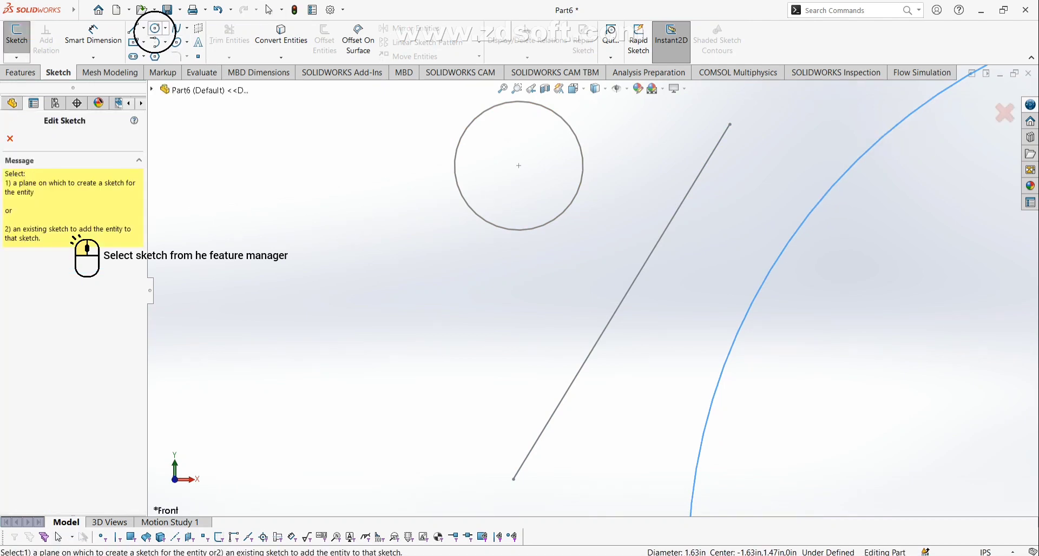
scroll(968, 252, "down", 4)
scroll(922, 497, "up", 4)
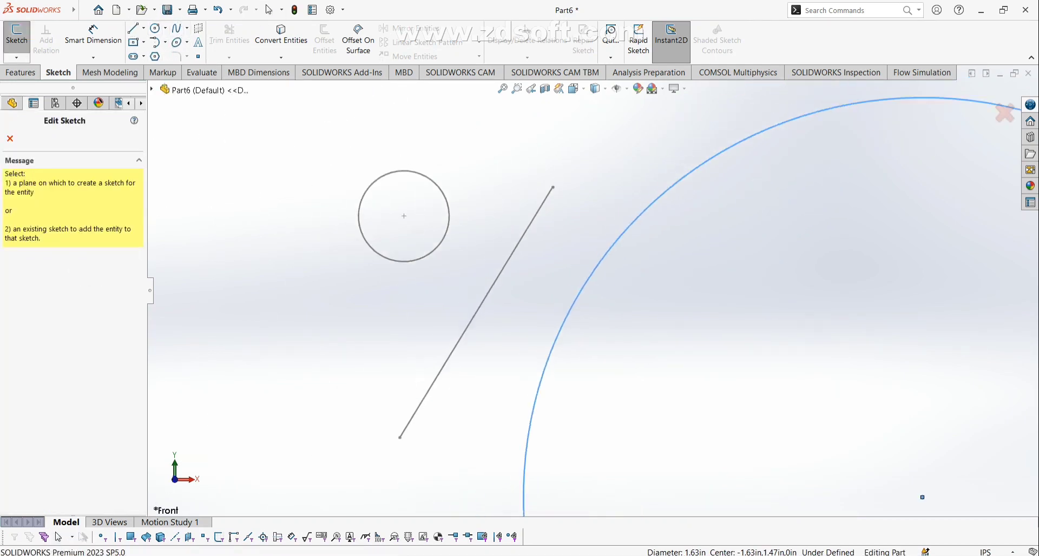
left_click(1005, 113)
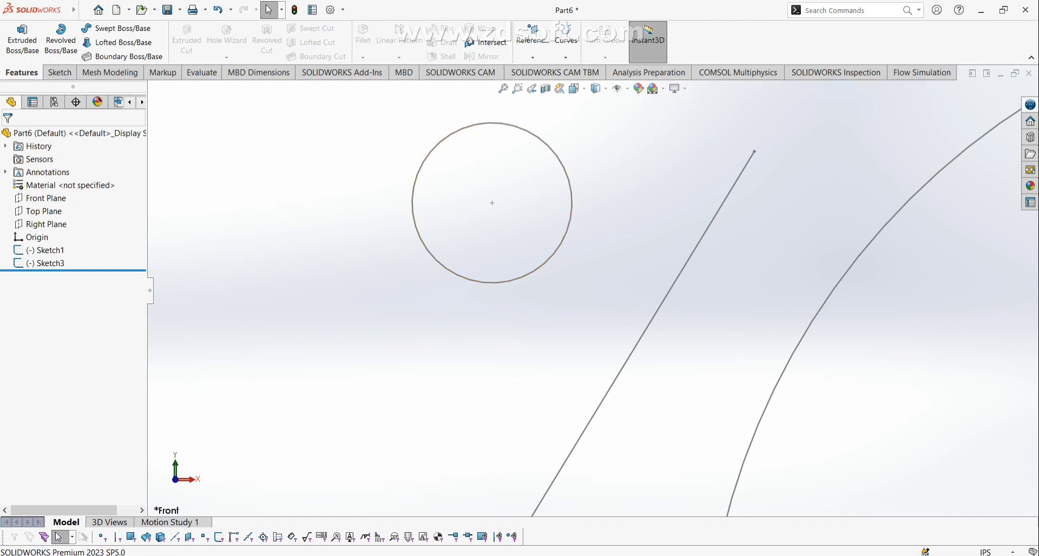
Double-click Sketch3's small circle to edit that sketch.
double_click(548, 146)
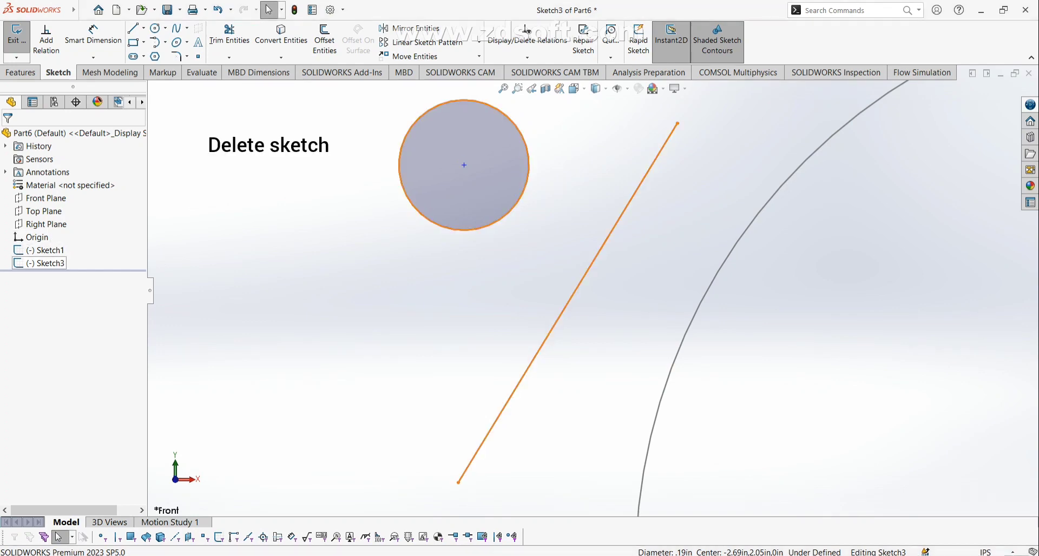
Leave Sketch3 edit mode and delete Sketch3 from the feature tree.
right_click(38, 263)
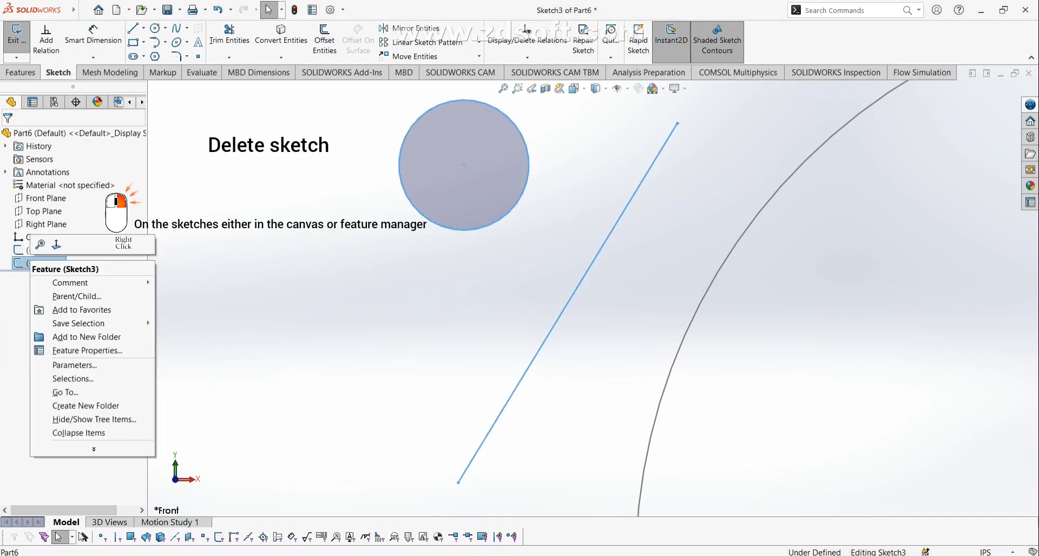
left_click(574, 162)
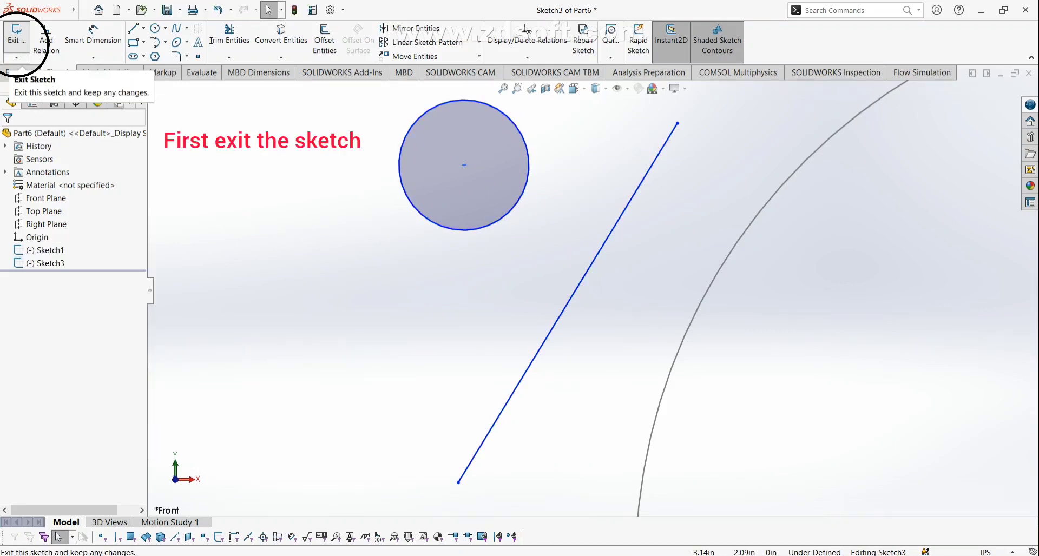
left_click(16, 33)
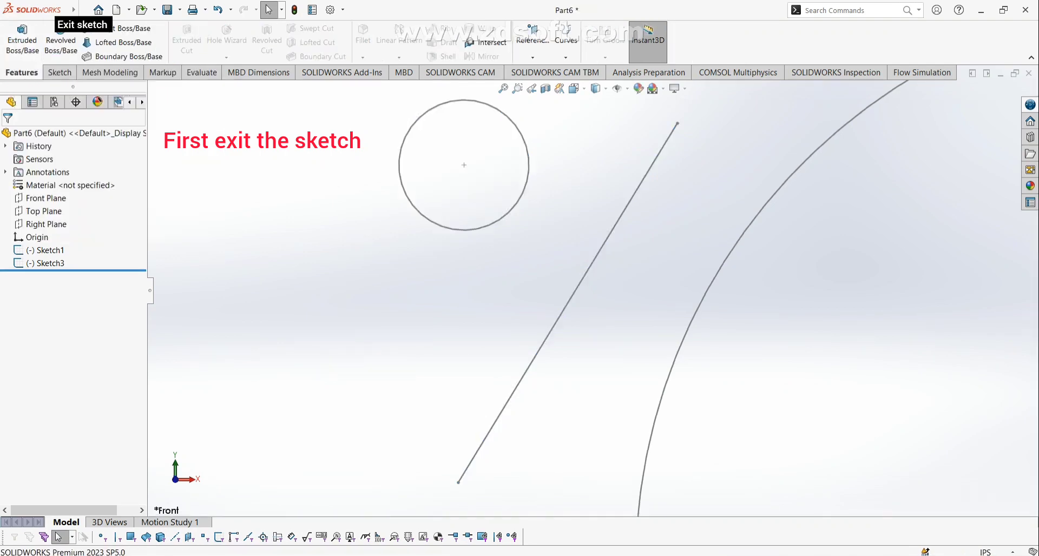
left_click(43, 263)
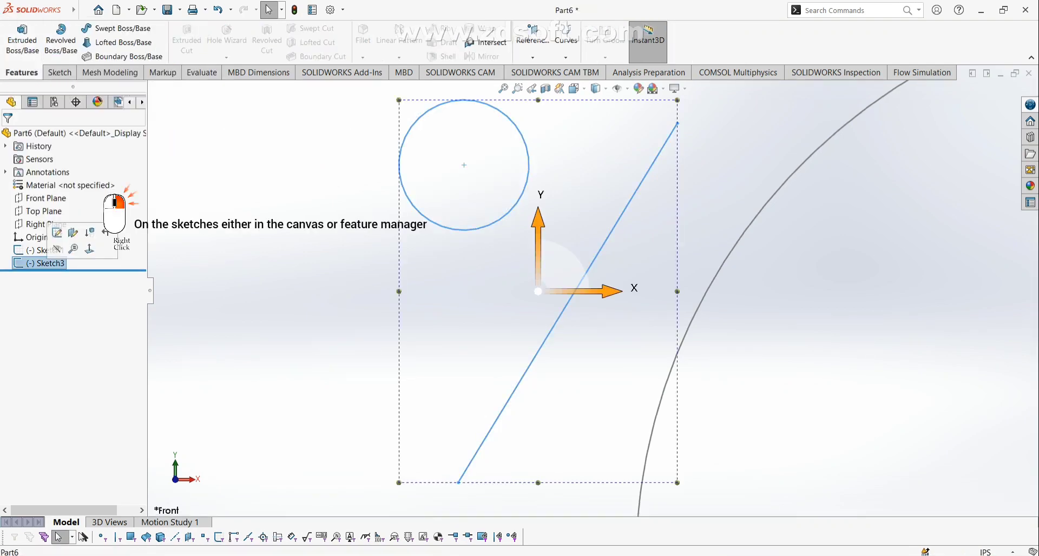
right_click(47, 264)
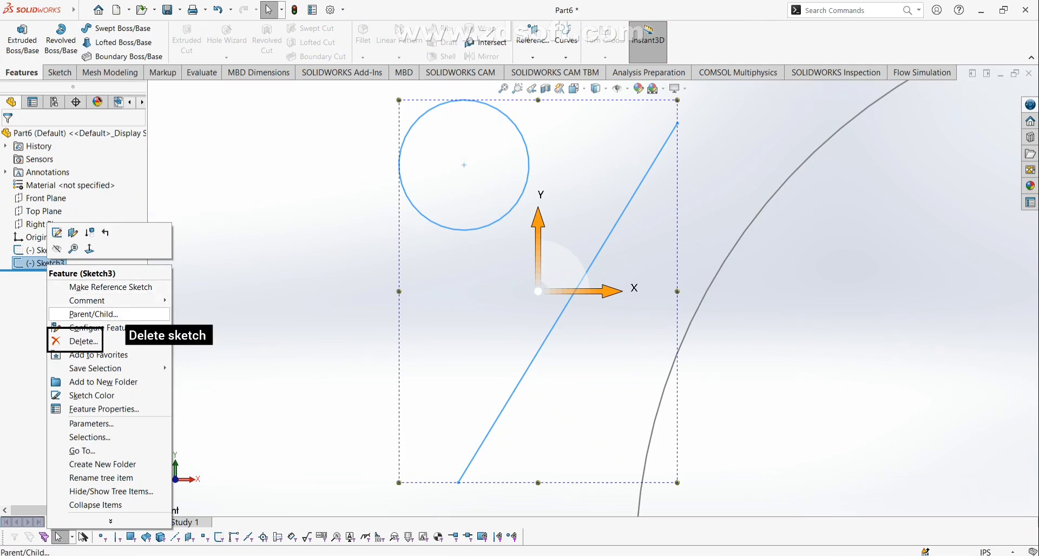
left_click(83, 342)
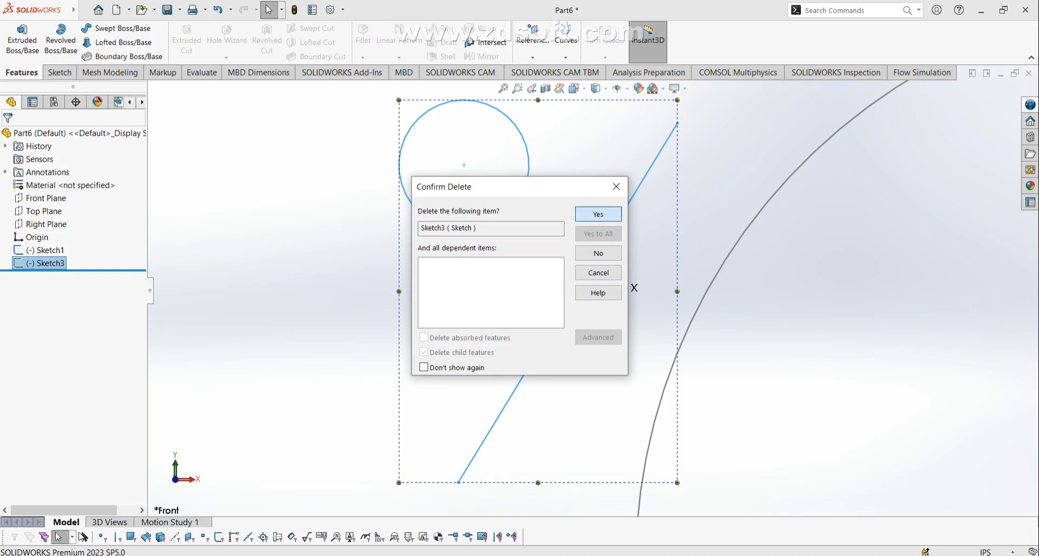
key("Return")
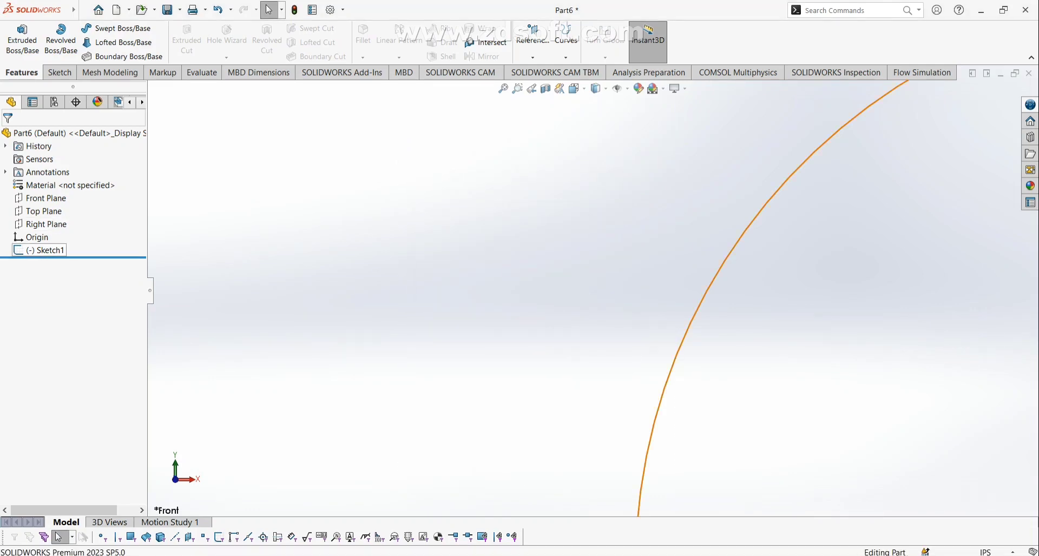
Delete Sketch1 from the feature tree and confirm.
right_click(43, 250)
left_click(86, 330)
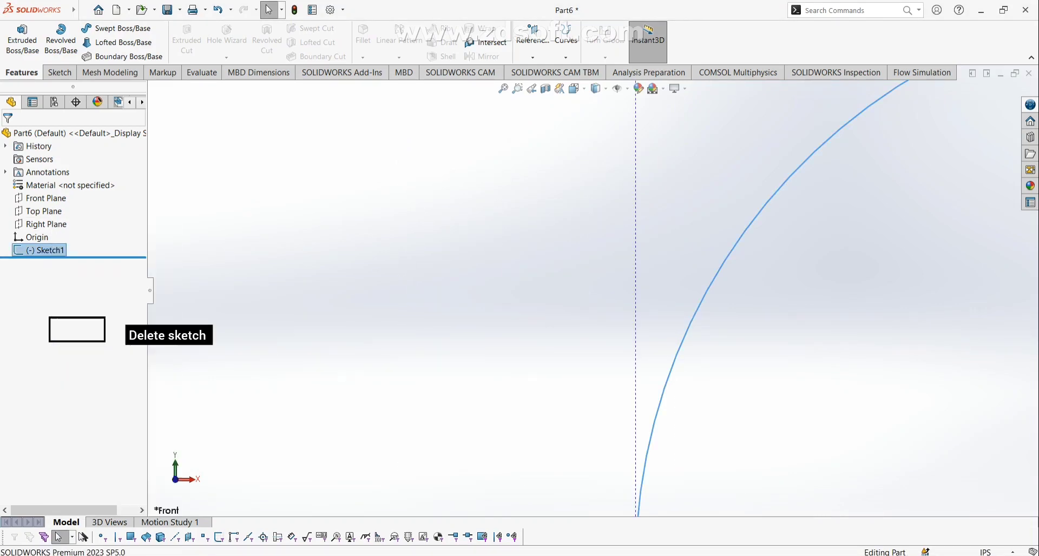
left_click(595, 216)
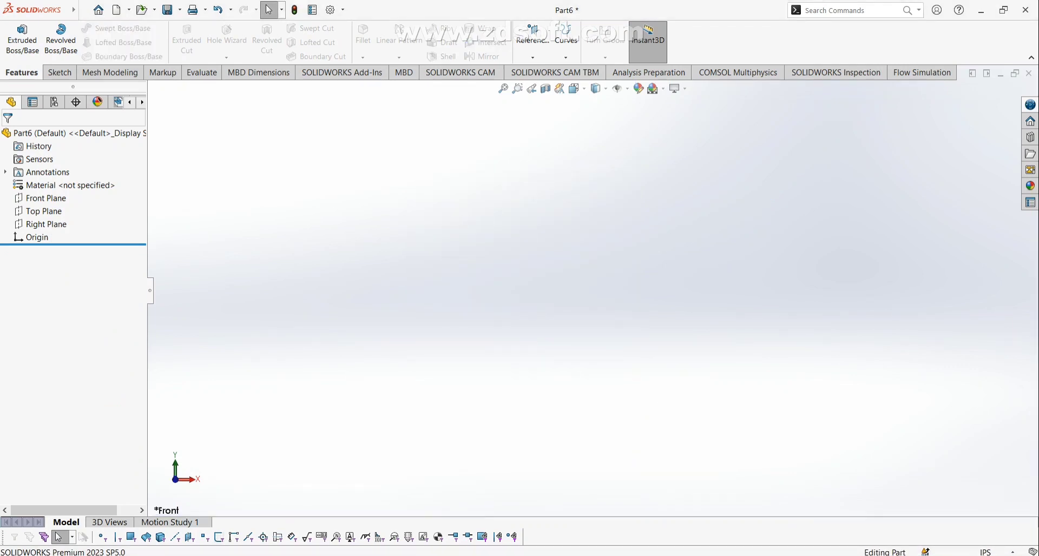
key("ctrl+Tab")
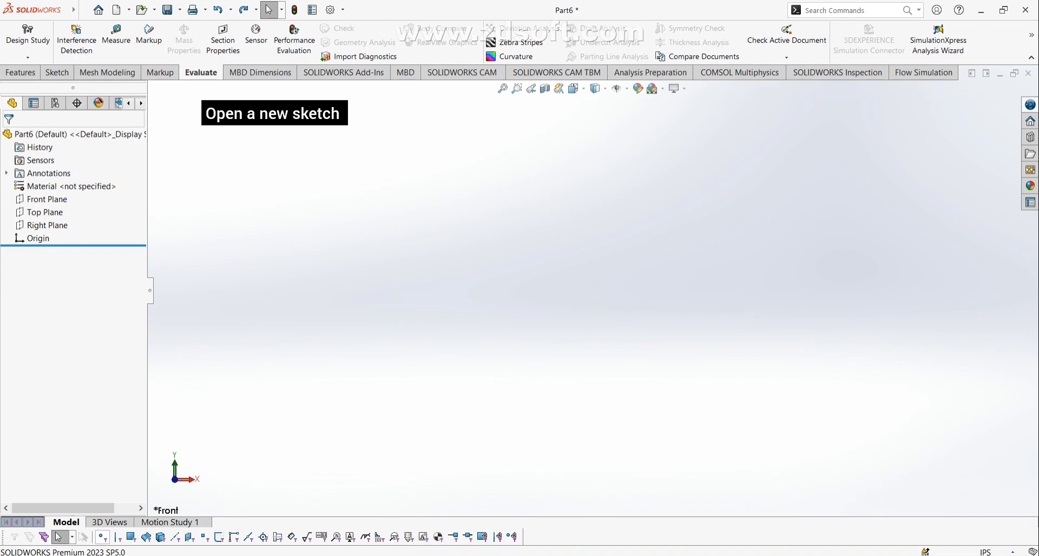
Start a sketch on the Top Plane and draw a corner rectangle just left of the origin.
left_click(41, 212)
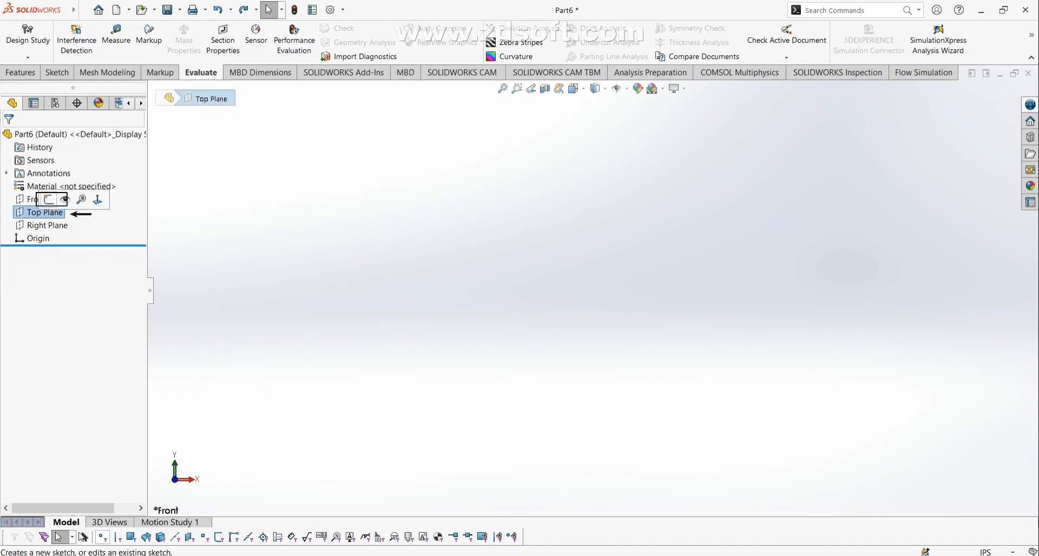
left_click(49, 200)
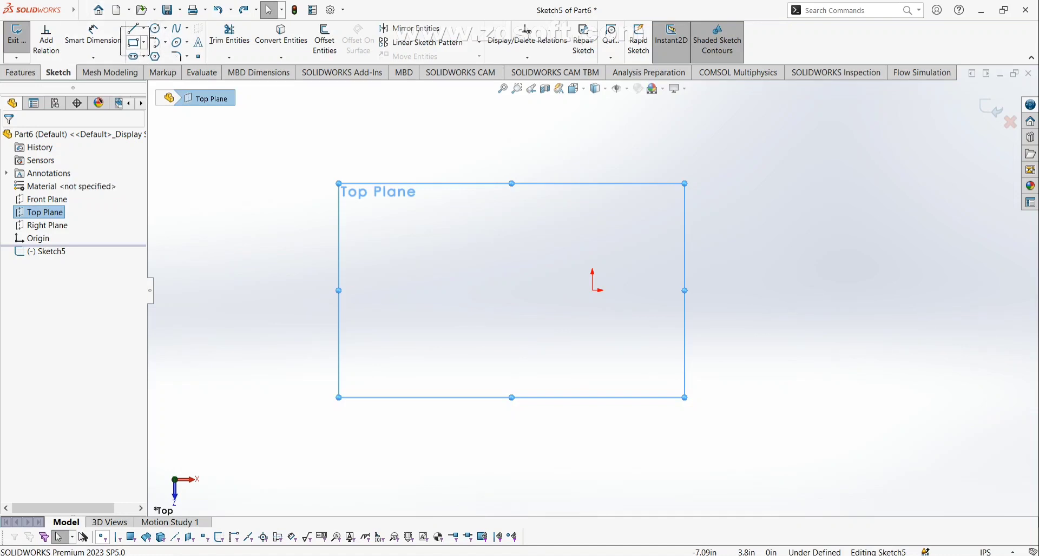
left_click(133, 42)
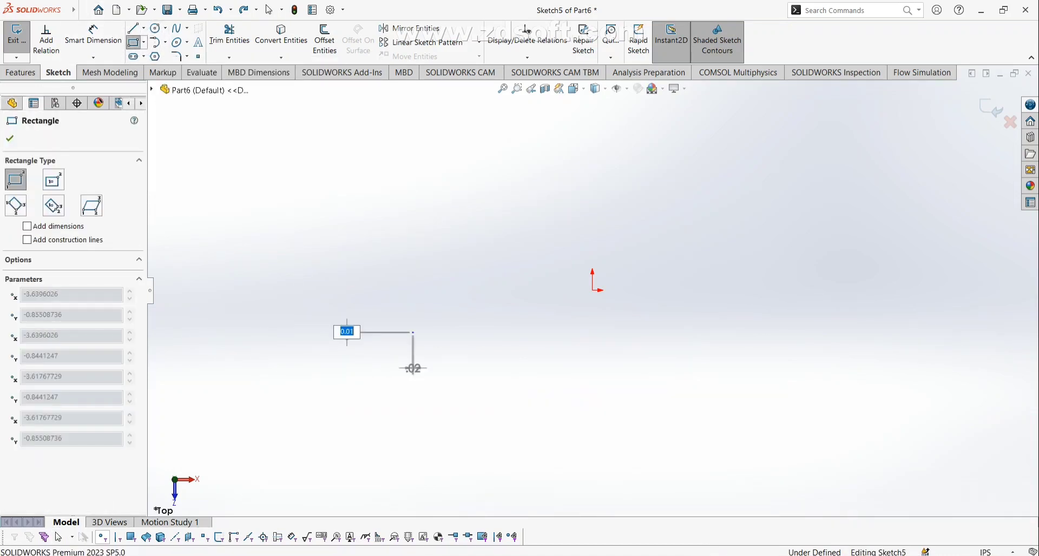
left_click(413, 333)
left_click(587, 189)
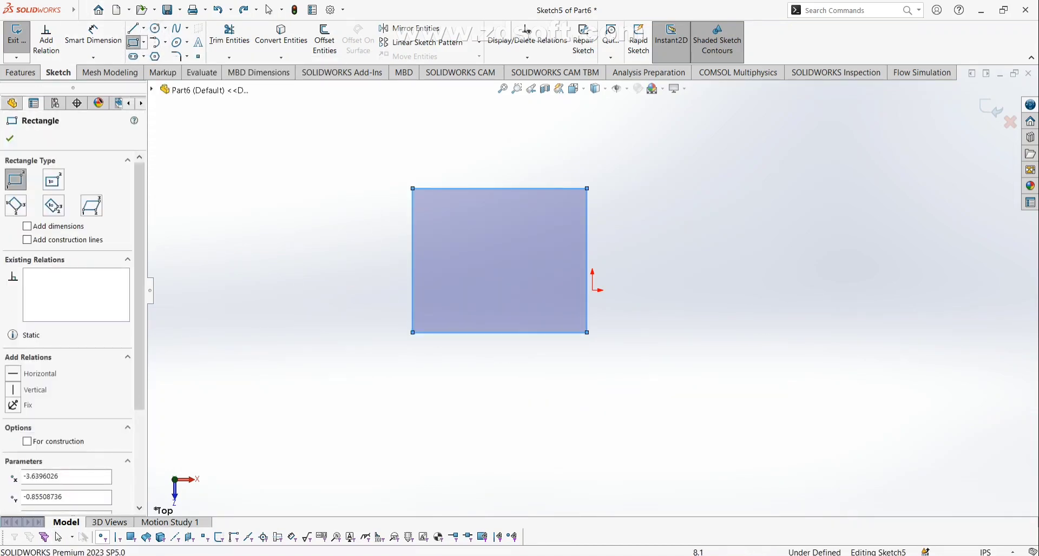
key("Escape")
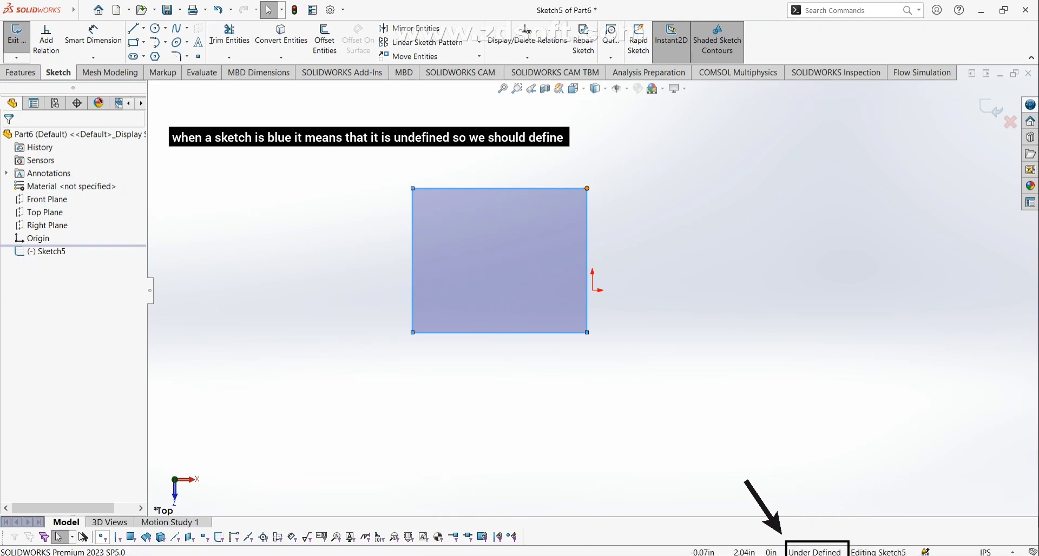
Drag the rectangle and its top-left and bottom-left corners so it grows and encloses the origin.
mouse_move(499, 261)
left_mouse_down()
mouse_move(504, 303)
mouse_move(627, 331)
mouse_move(603, 214)
mouse_move(348, 269)
mouse_move(354, 172)
mouse_move(441, 440)
mouse_move(774, 287)
mouse_move(741, 225)
left_mouse_up()
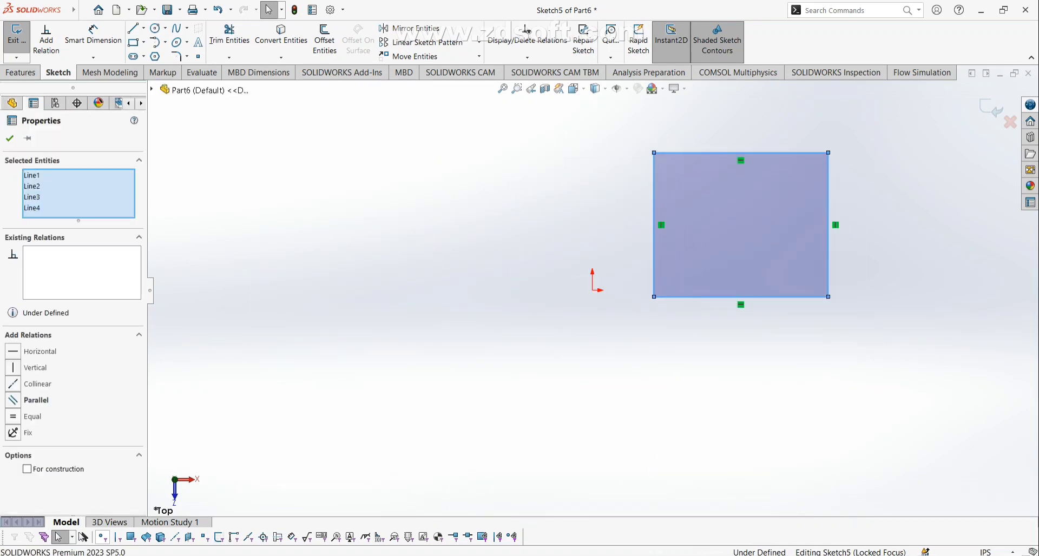
mouse_move(654, 153)
left_mouse_down()
mouse_move(436, 241)
mouse_move(296, 160)
mouse_move(278, 118)
mouse_move(680, 162)
mouse_move(720, 218)
mouse_move(596, 183)
mouse_move(506, 130)
left_mouse_up()
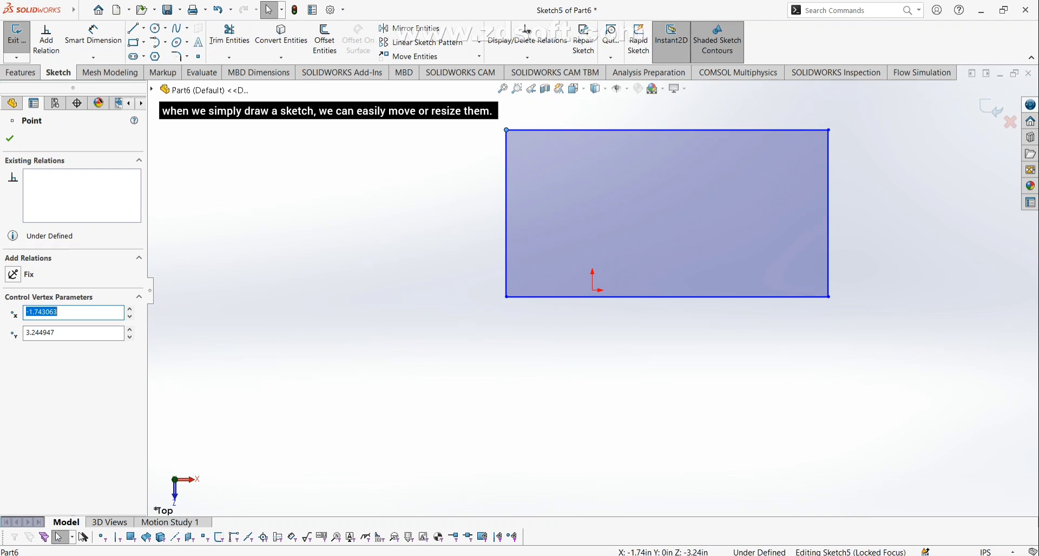
mouse_move(667, 214)
left_mouse_down()
mouse_move(655, 221)
mouse_move(660, 278)
mouse_move(688, 314)
left_mouse_up()
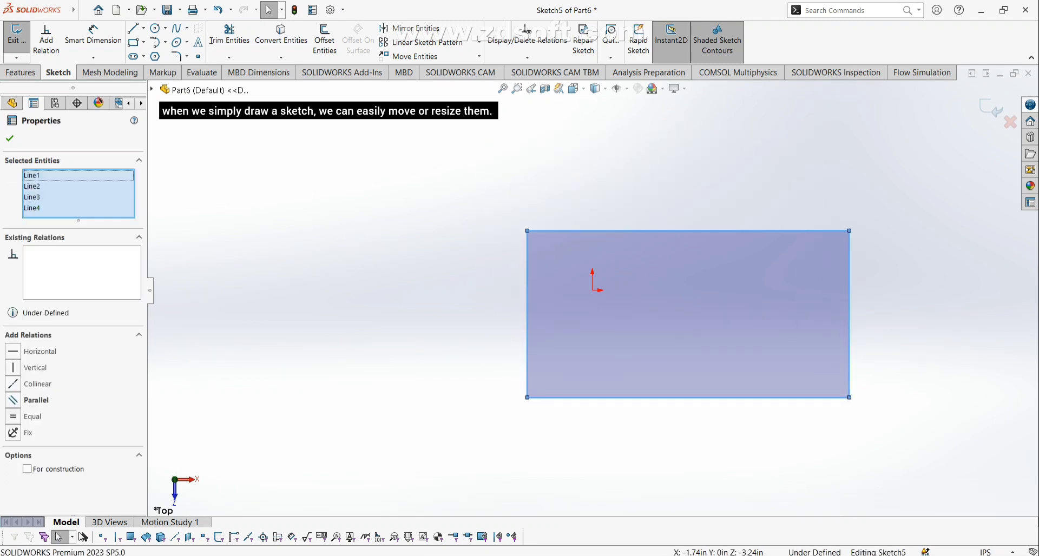
mouse_move(527, 398)
left_mouse_down()
mouse_move(501, 401)
mouse_move(474, 436)
mouse_move(514, 429)
mouse_move(538, 410)
left_mouse_up()
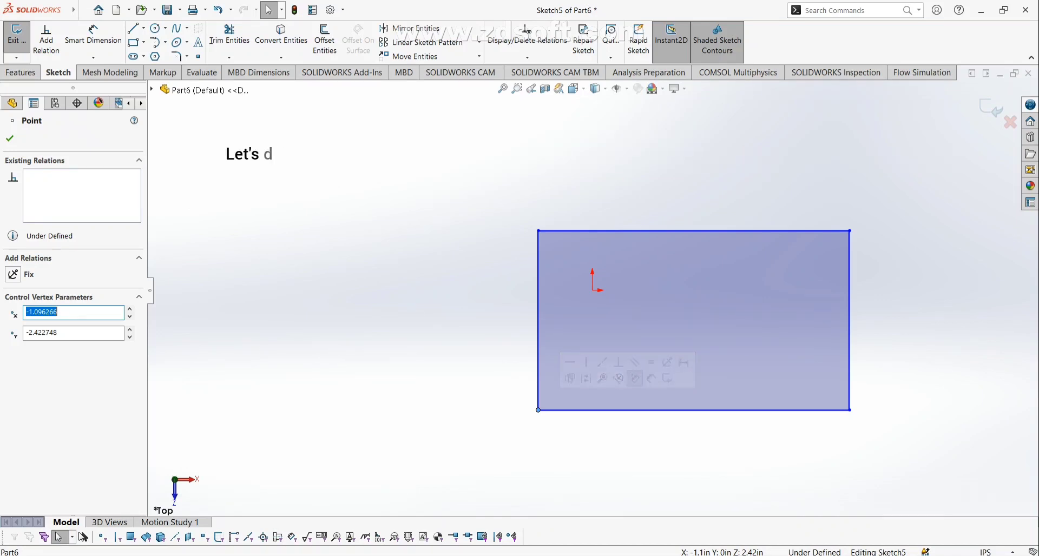
Dimension the rectangle's top edge to 6.00 and its left edge to 3.00.
left_click(10, 138)
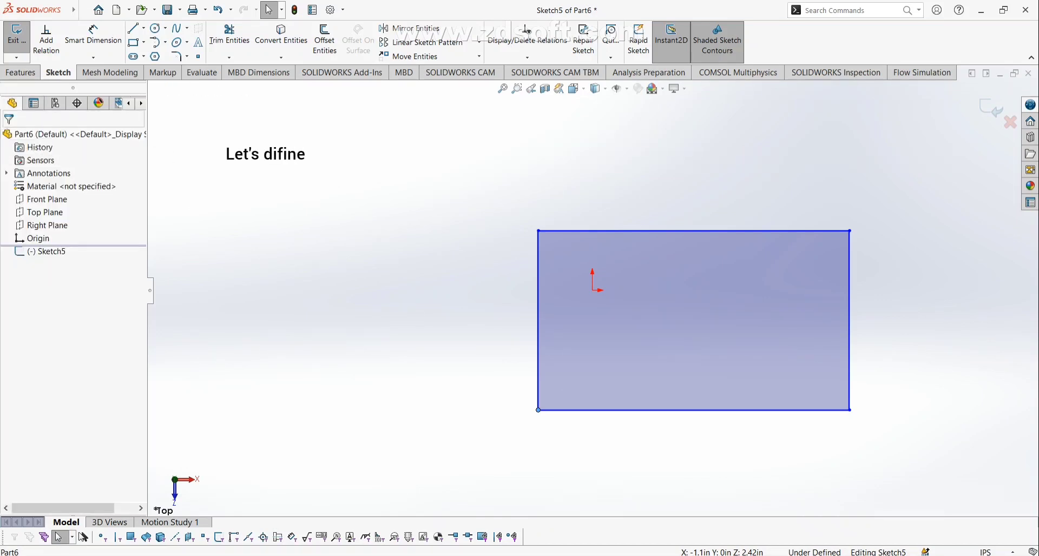
left_click(94, 37)
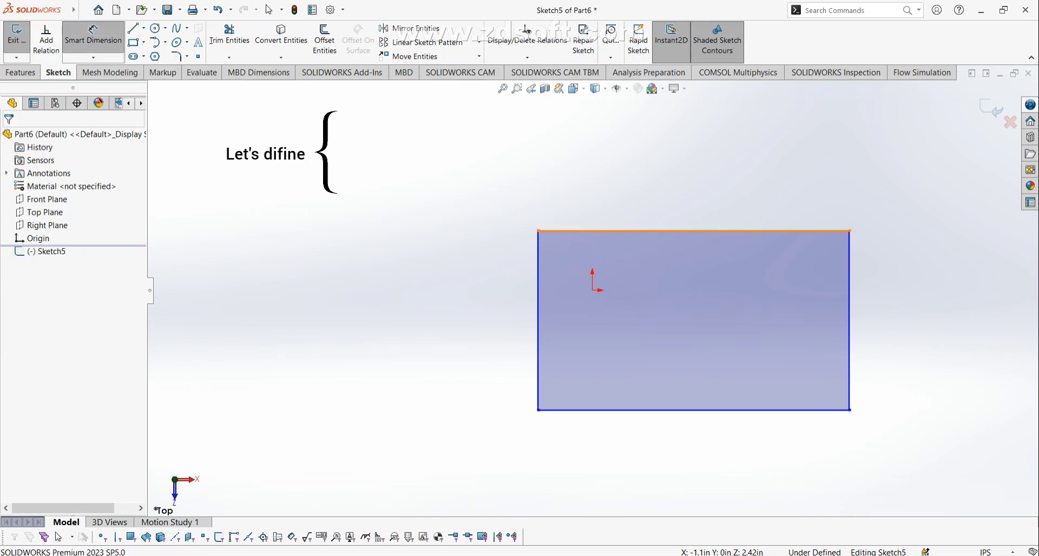
left_click(692, 231)
left_click(672, 182)
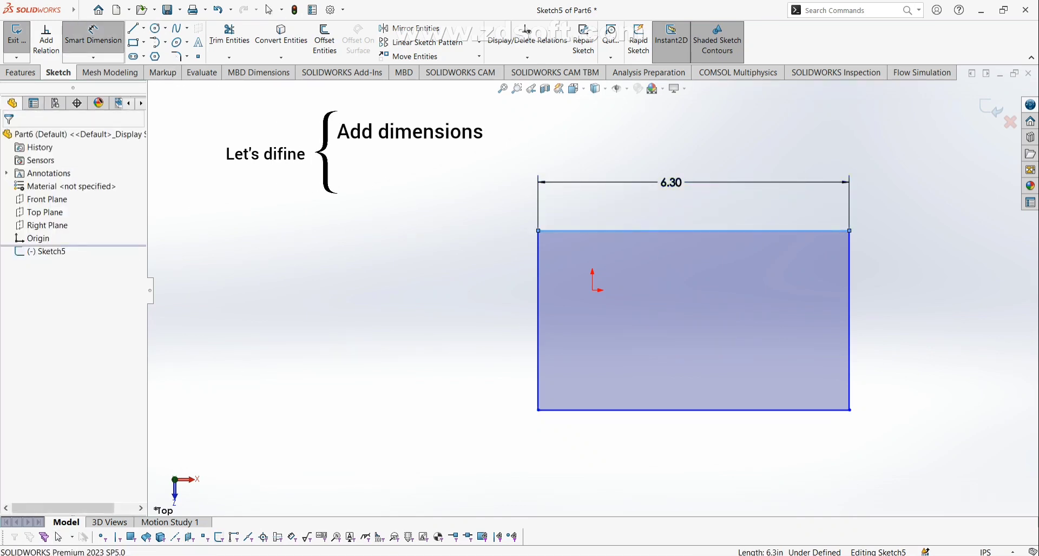
type("6")
key("Return")
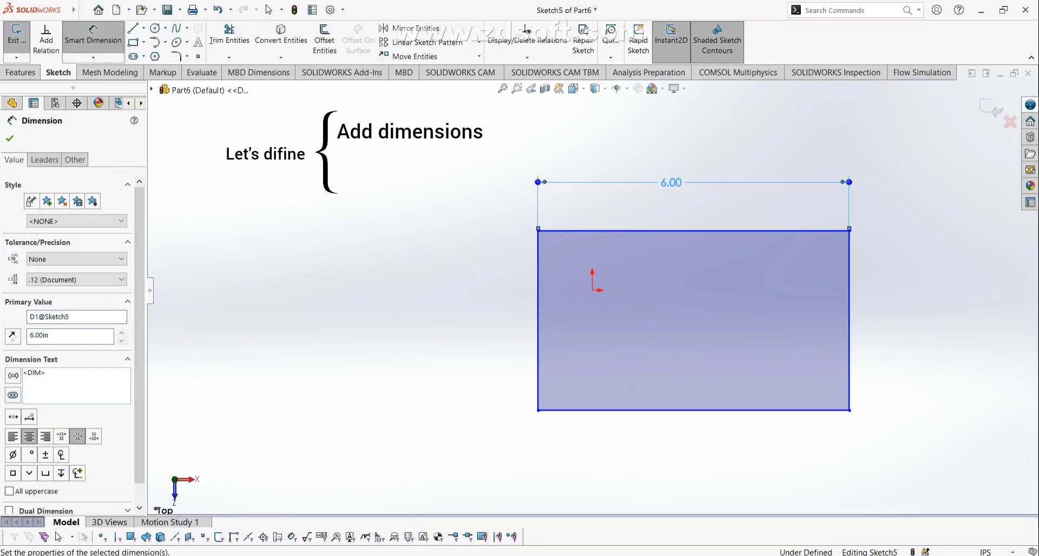
left_click(537, 337)
left_click(487, 336)
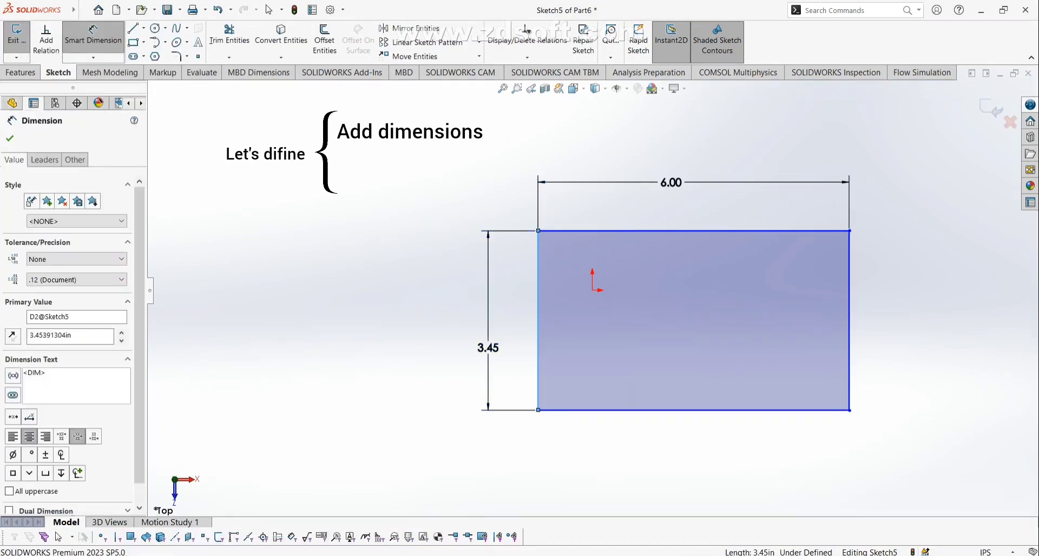
type("3")
key("Return")
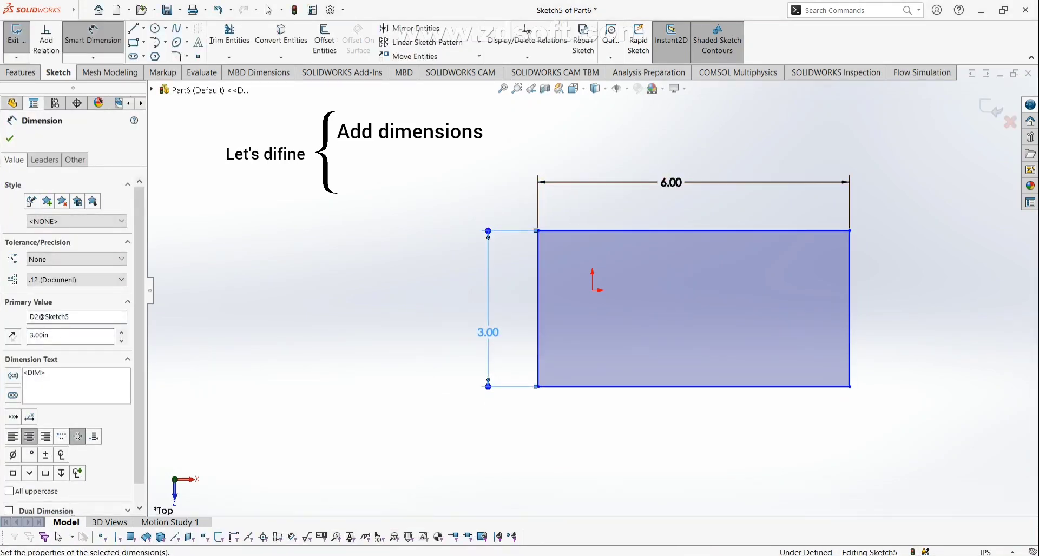
key("Escape")
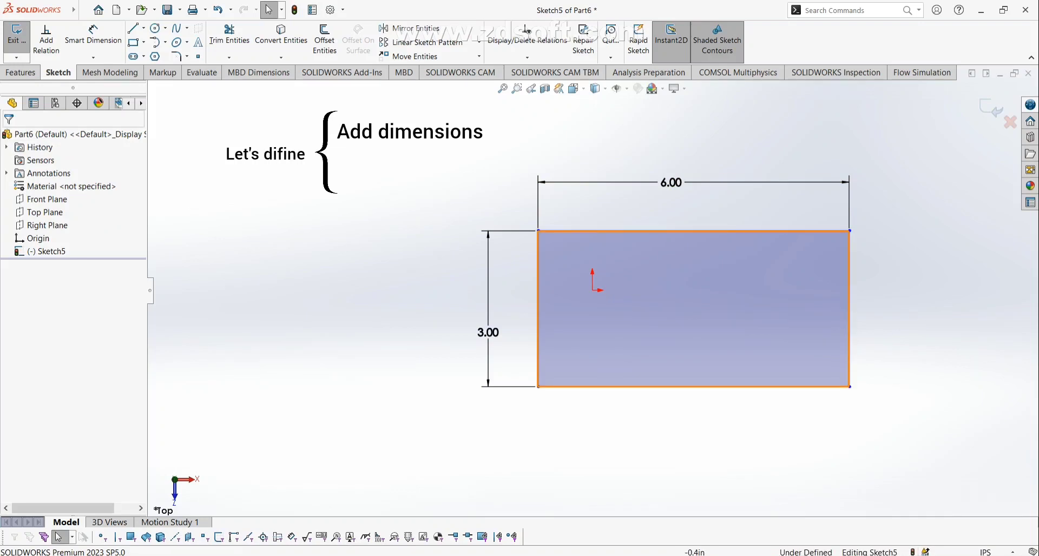
Make the rectangle's bottom-left corner coincident with the origin to fully define the sketch.
left_click(538, 386)
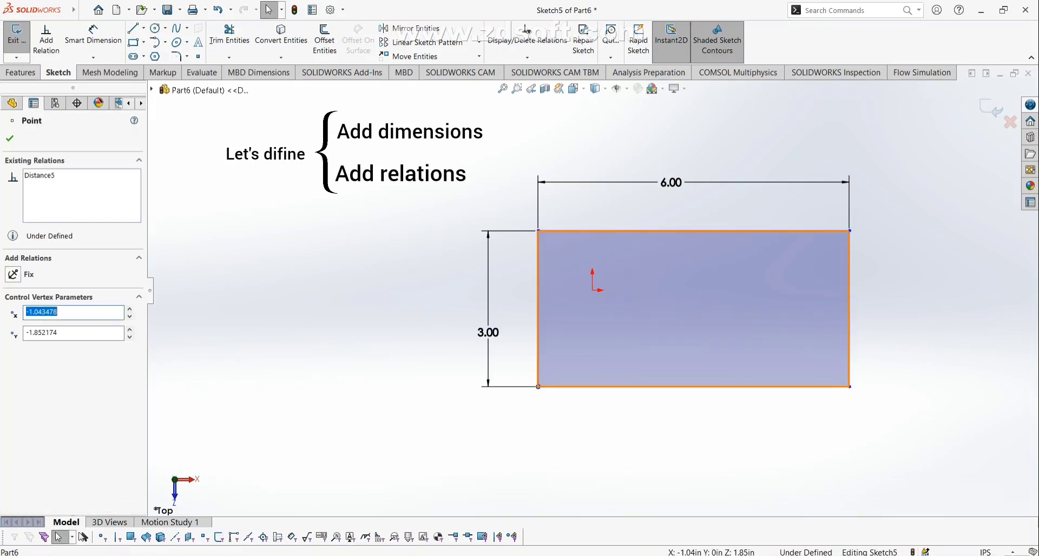
left_click(592, 291, "ctrl")
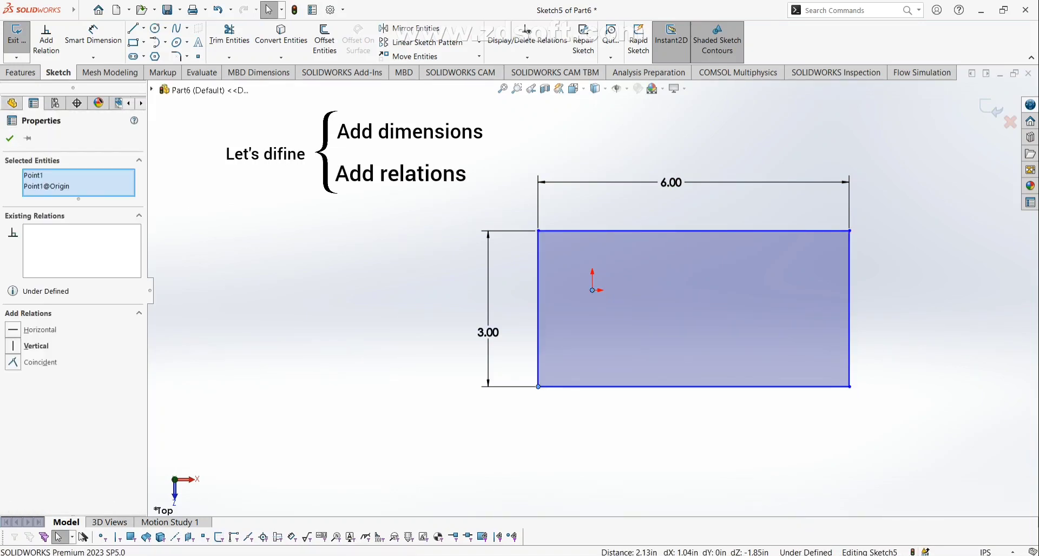
left_click(13, 363)
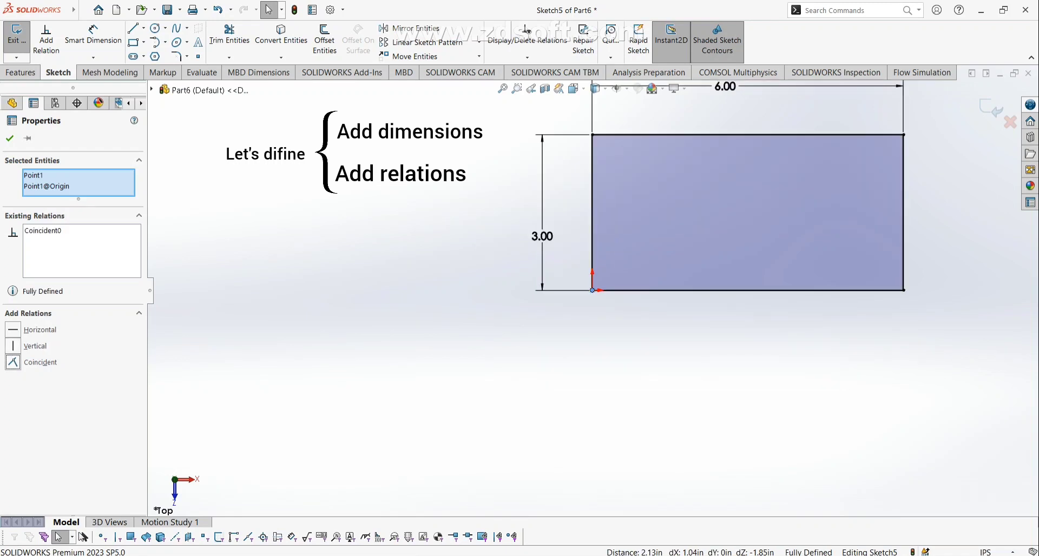
left_click(10, 138)
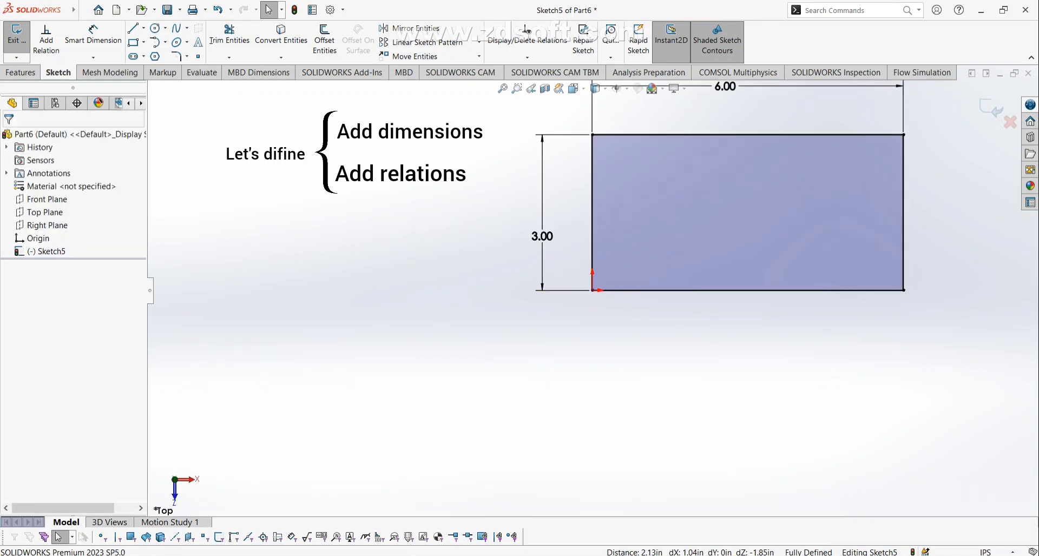
scroll(592, 291, "up", 2)
scroll(814, 282, "down", 3)
scroll(814, 282, "up", 2)
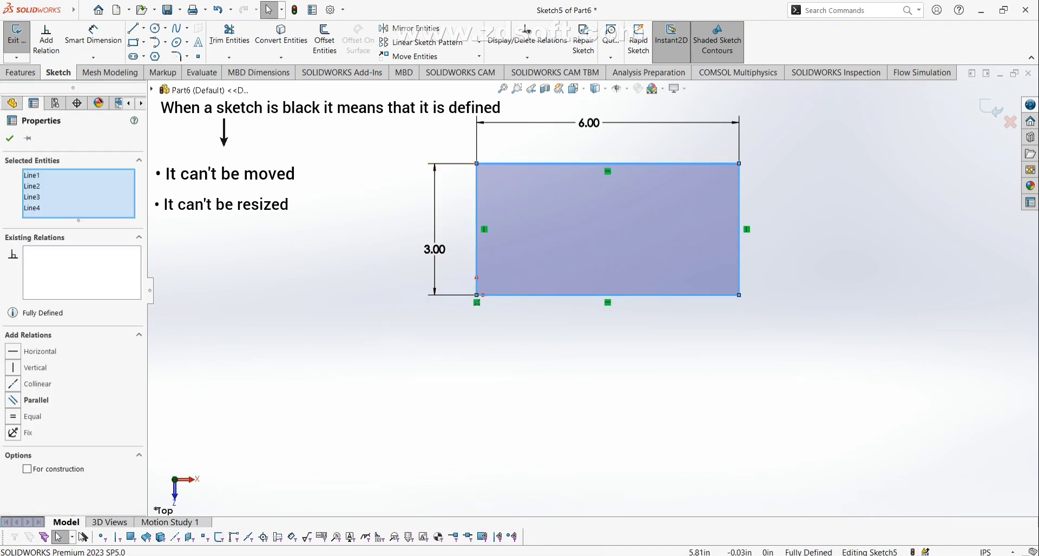
left_click(739, 295)
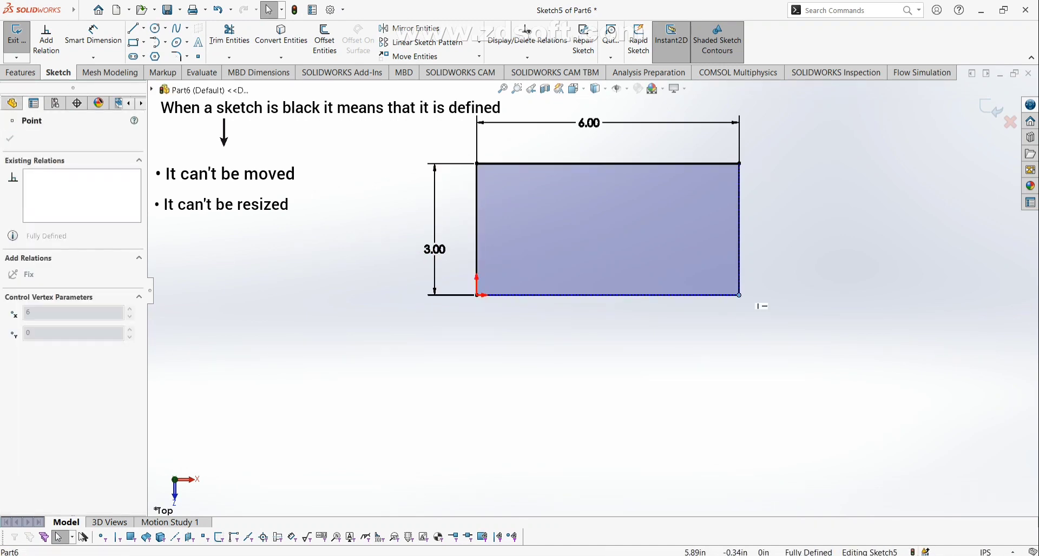